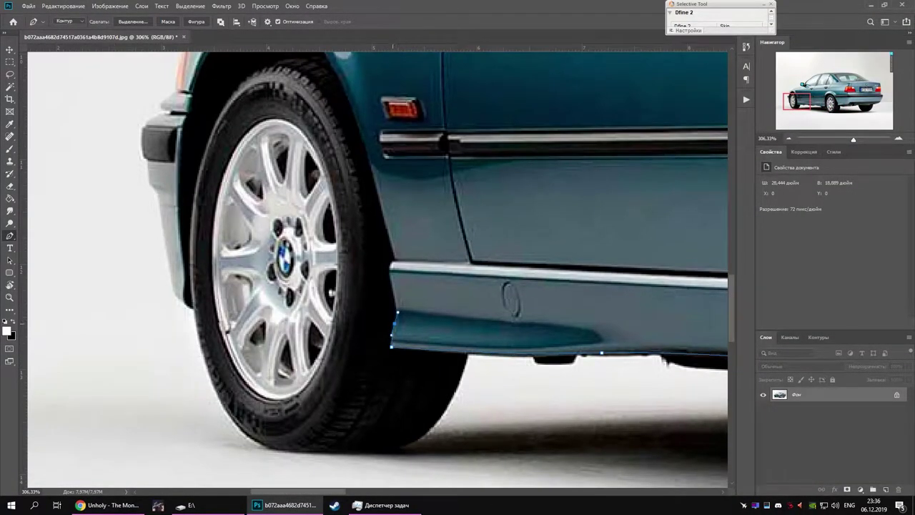
- Trace the Pen path from the front wheel arch along the fender toward the side mirror
mouse_move(394, 264)
mouse_down()
mouse_move(459, 385)
mouse_move(550, 274)
mouse_up()
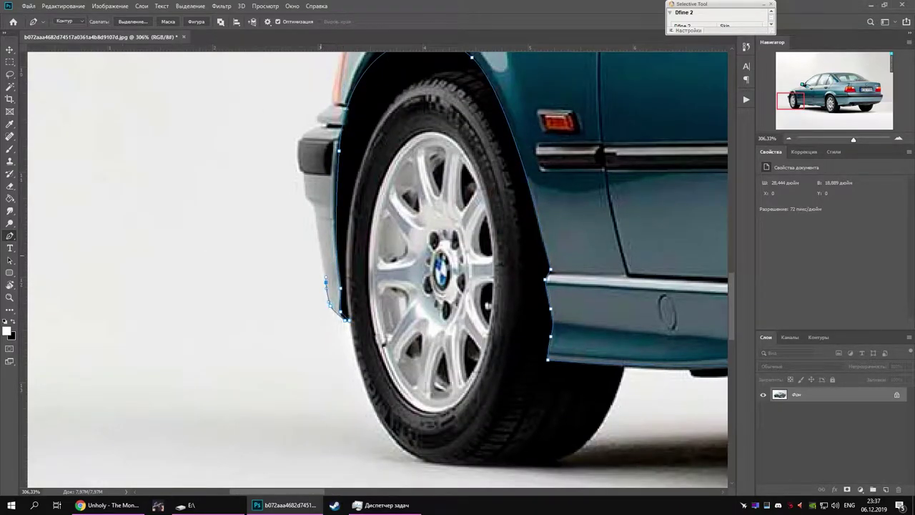
scroll(309, 200, up, 2)
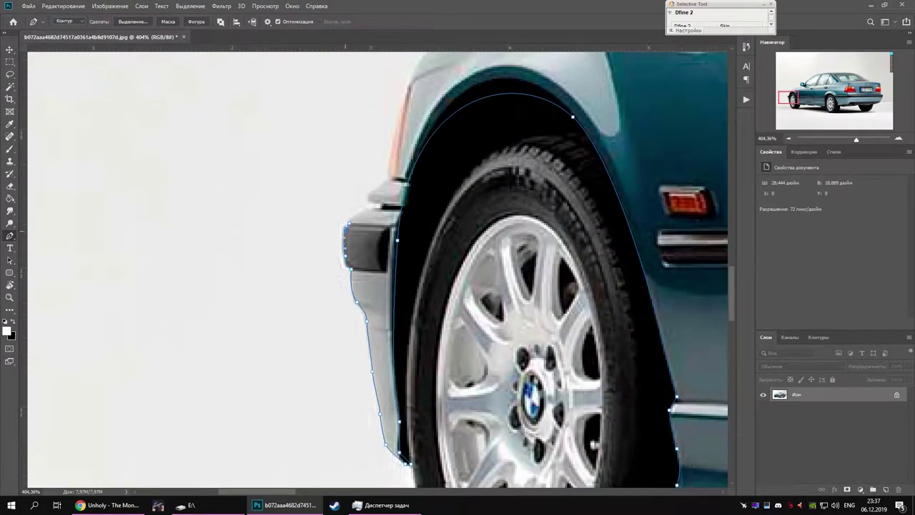
mouse_move(357, 211)
mouse_down()
mouse_move(367, 262)
mouse_move(315, 369)
mouse_up()
mouse_move(358, 215)
mouse_down()
mouse_move(379, 307)
mouse_move(400, 321)
mouse_up()
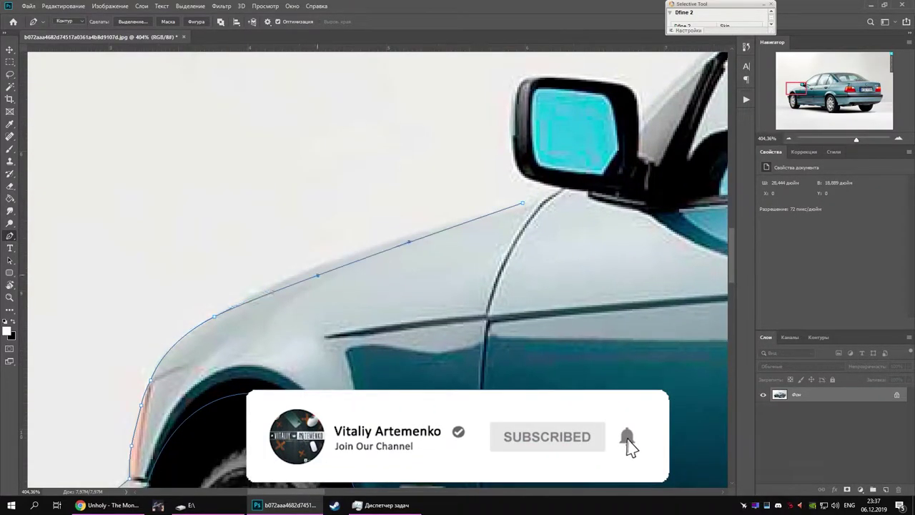
scroll(465, 215, up, 2)
mouse_move(372, 191)
mouse_down()
mouse_move(366, 160)
mouse_move(372, 262)
mouse_up()
- Continue the path around the mirror, up the pillar and along the roofline to the roof's rear
click(390, 174)
drag(417, 172, 462, 172)
drag(461, 172, 375, 183)
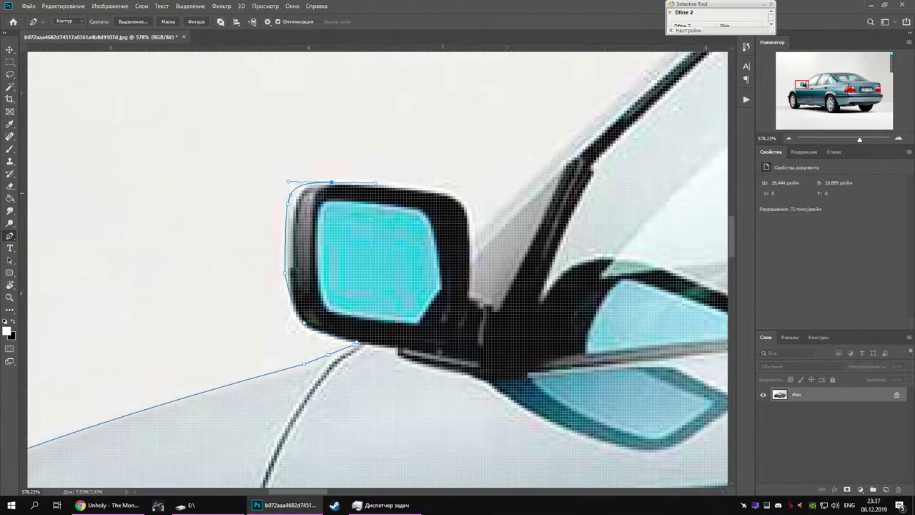
scroll(379, 272, down, 2)
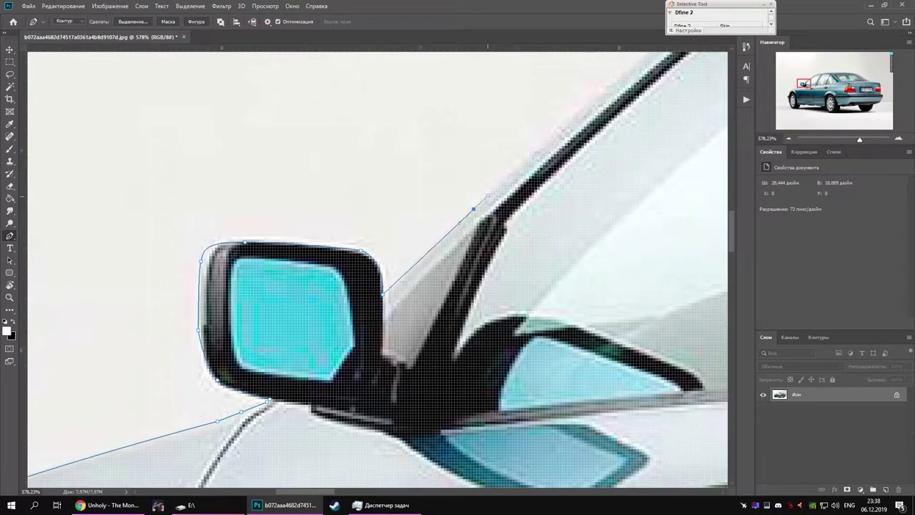
scroll(379, 272, down, 2)
drag(500, 251, 257, 272)
click(479, 182)
scroll(479, 182, down, 2)
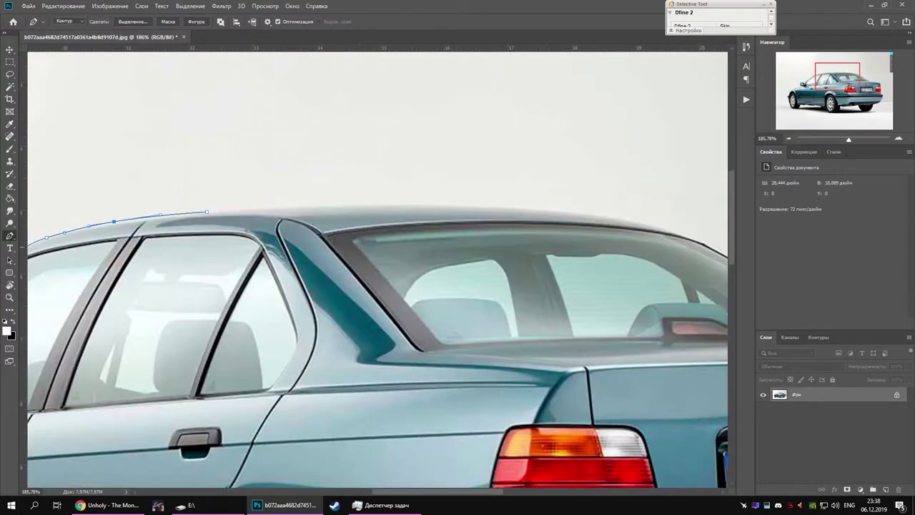
click(604, 233)
- Extend the path down the rear window edge and along the trunk lid toward the tail light
scroll(604, 233, up, 2)
drag(715, 429, 585, 346)
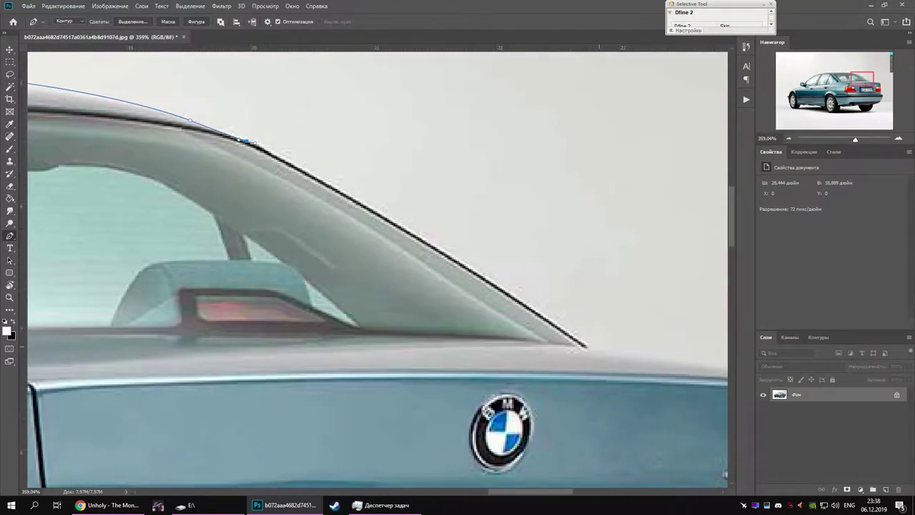
drag(643, 401, 263, 249)
drag(504, 239, 546, 257)
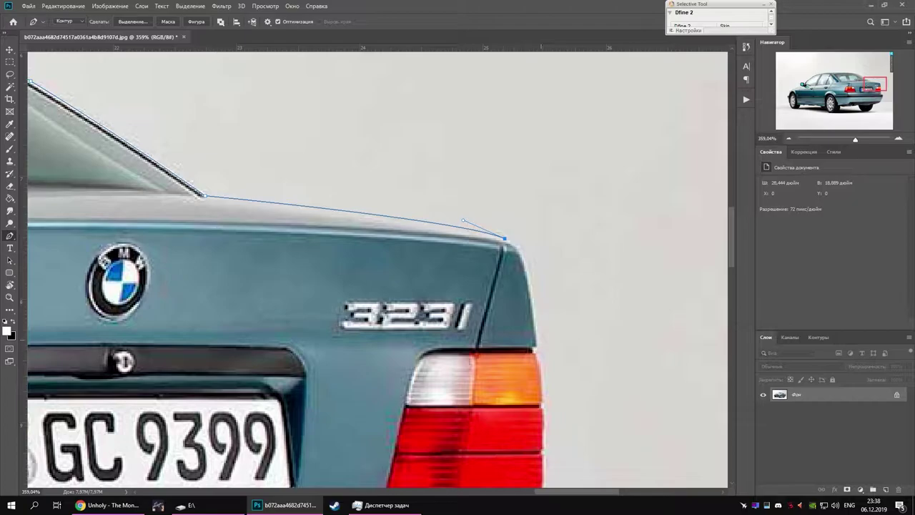
scroll(536, 346, up, 1)
drag(531, 287, 483, 175)
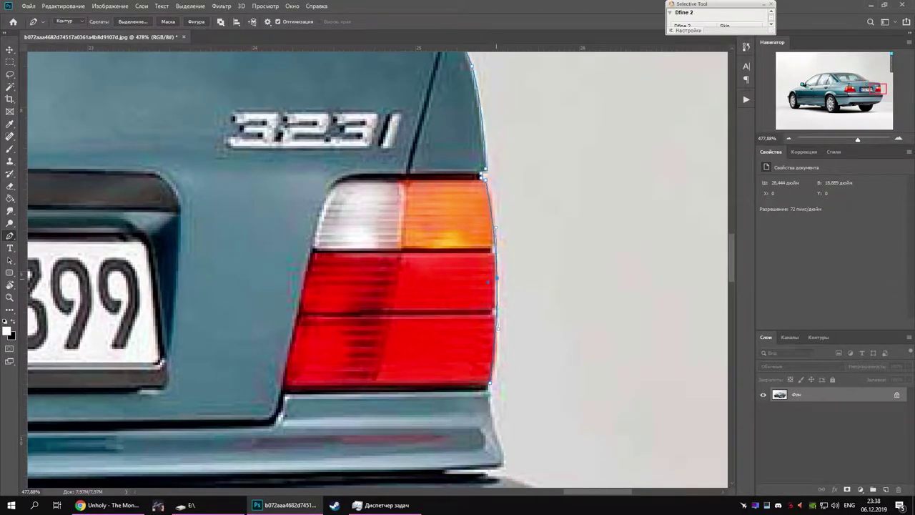
scroll(512, 379, up, 1)
- Curve the path around the rear bumper corner and along its lower edge
drag(511, 379, 455, 237)
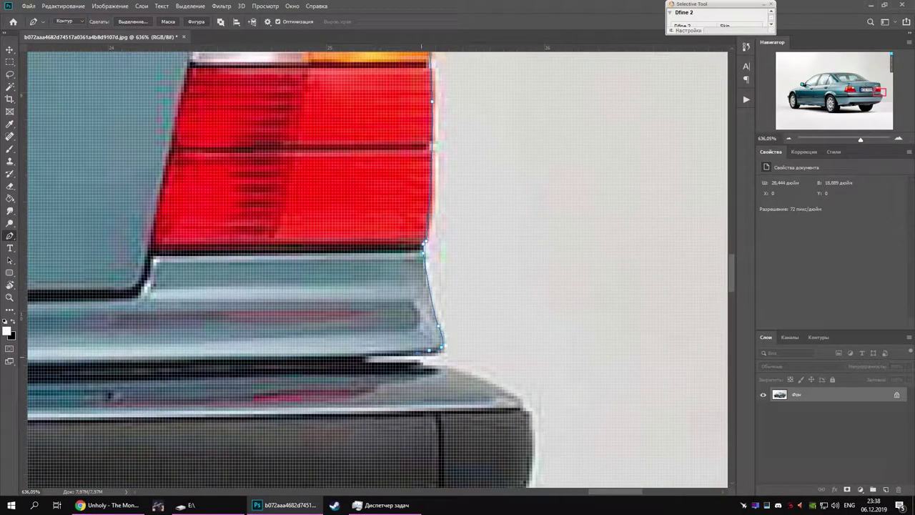
drag(526, 402, 505, 257)
drag(505, 258, 510, 269)
mouse_move(500, 353)
mouse_down()
mouse_move(546, 270)
mouse_move(558, 86)
mouse_up()
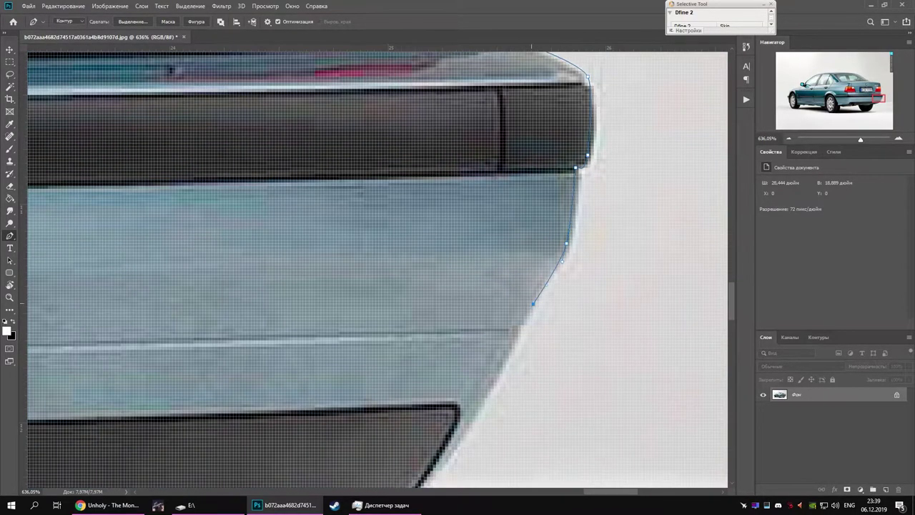
drag(585, 295, 556, 312)
scroll(509, 316, down, 3)
- Close the path along the rear fender, around the rear wheel arch and sill, excluding the wheels
mouse_move(219, 315)
mouse_down()
mouse_move(379, 305)
mouse_move(523, 261)
mouse_up()
mouse_move(422, 325)
mouse_down()
mouse_move(554, 297)
mouse_move(721, 314)
mouse_up()
drag(557, 315, 715, 316)
drag(429, 309, 418, 304)
mouse_move(372, 265)
mouse_down()
mouse_move(499, 336)
mouse_move(615, 483)
mouse_up()
drag(267, 460, 434, 325)
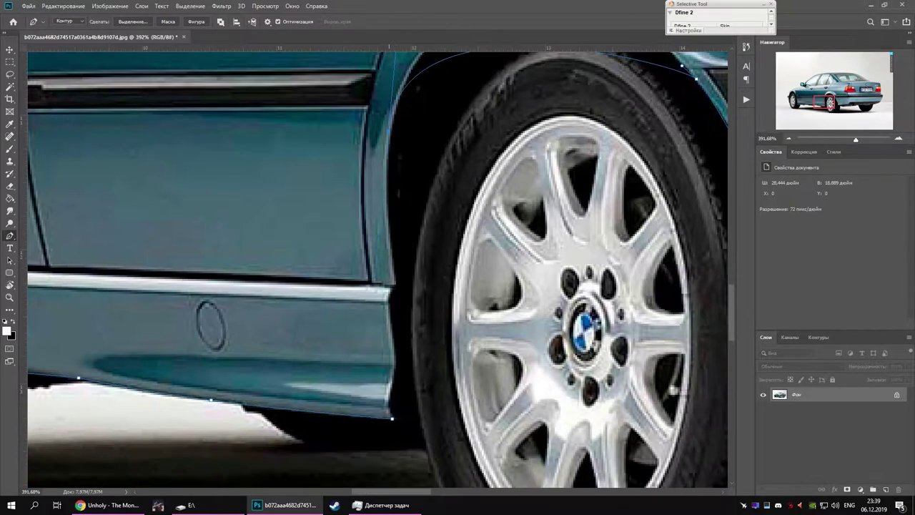
scroll(366, 229, down, 5)
right_click(366, 229)
- Make a selection from the body path and mask away the white background and stock wheels
click(400, 286)
key(Return)
key(ctrl+shift+i)
key(Delete)
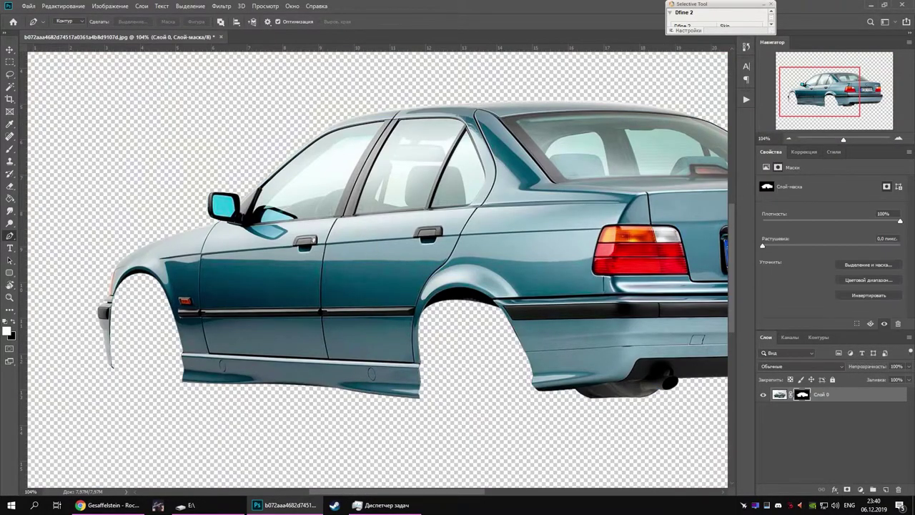
- Widen the canvas with the Crop tool and scale the widebody wheel to fit the arch
key(ctrl+minus)
key(c)
drag(548, 258, 613, 257)
drag(135, 269, 171, 269)
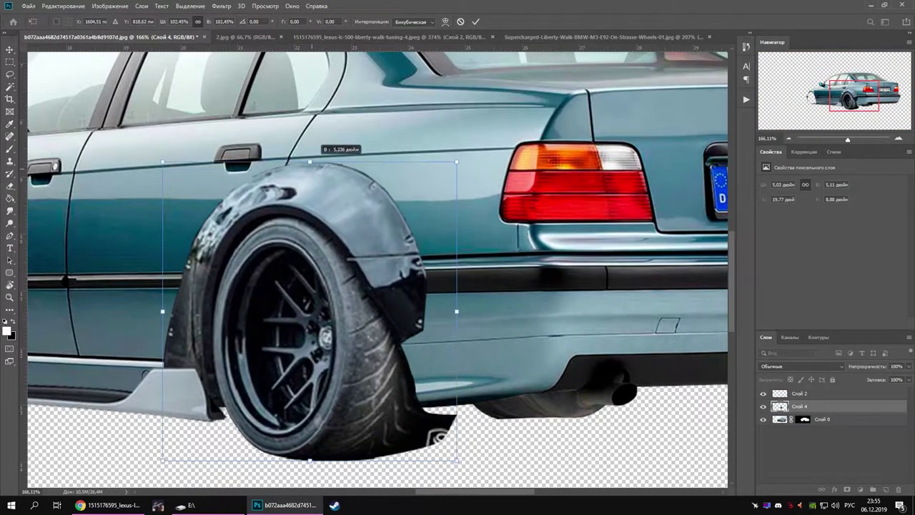
mouse_move(304, 428)
mouse_down()
mouse_move(330, 382)
mouse_move(323, 380)
mouse_up()
key(Return)
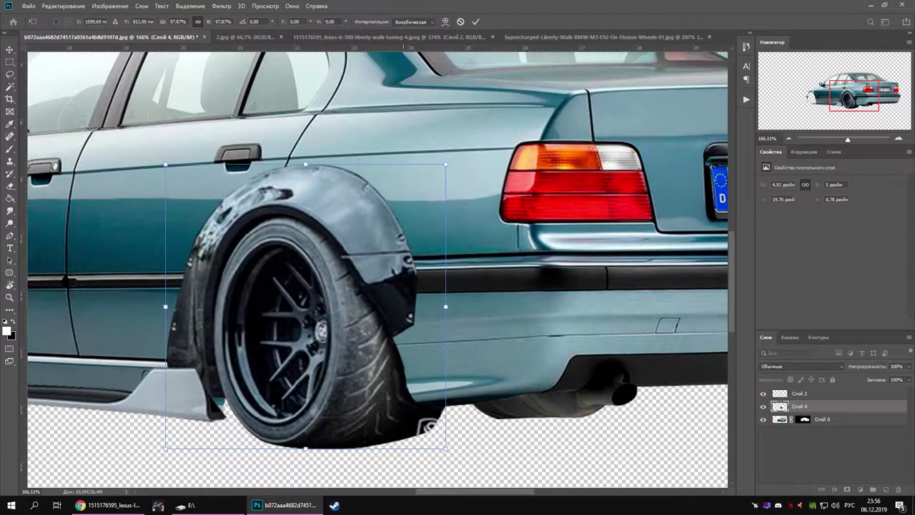
- Select the car layer's mask and adjust the Brush size and hardness for painting on it
scroll(323, 381, down, 3)
key(p)
key(b)
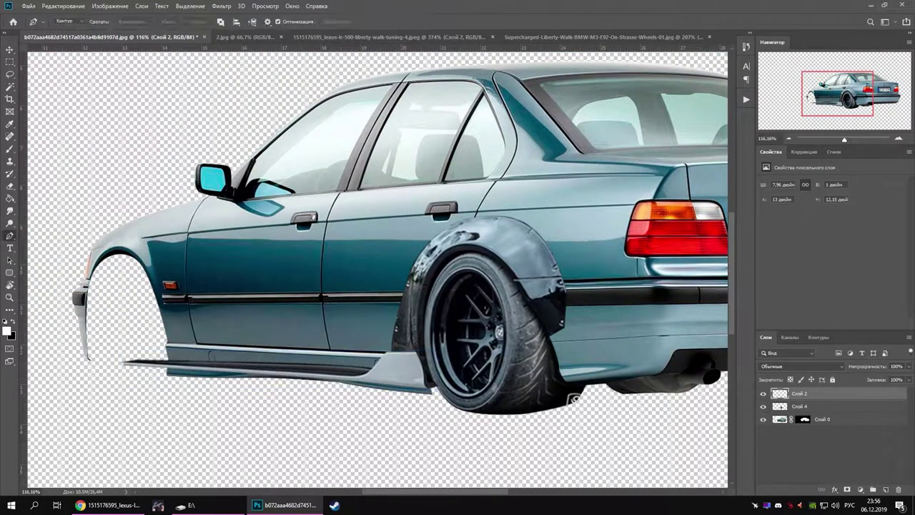
click(804, 419)
right_click(445, 338)
key(Escape)
- Switch to the Spot Healing Brush and set black as the painting colour
scroll(665, 415, down, 1)
scroll(665, 415, up, 4)
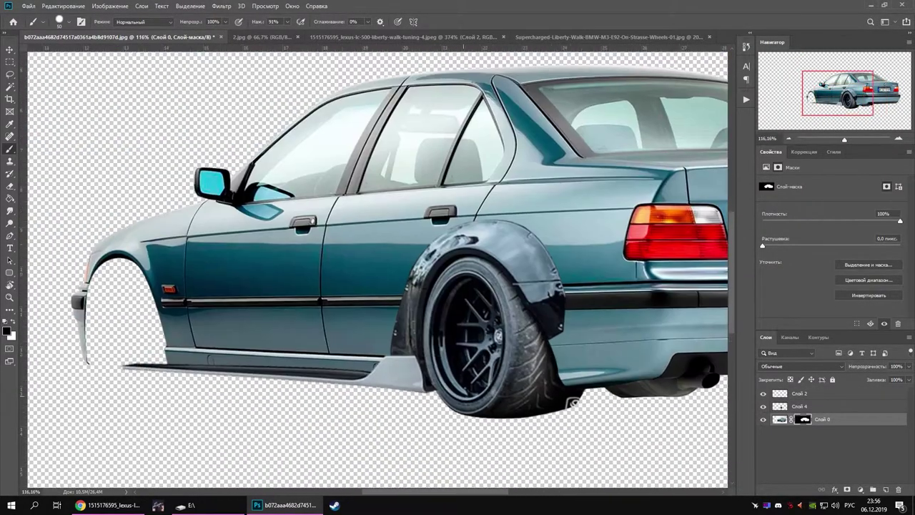
key(alt+bracketright)
key(j)
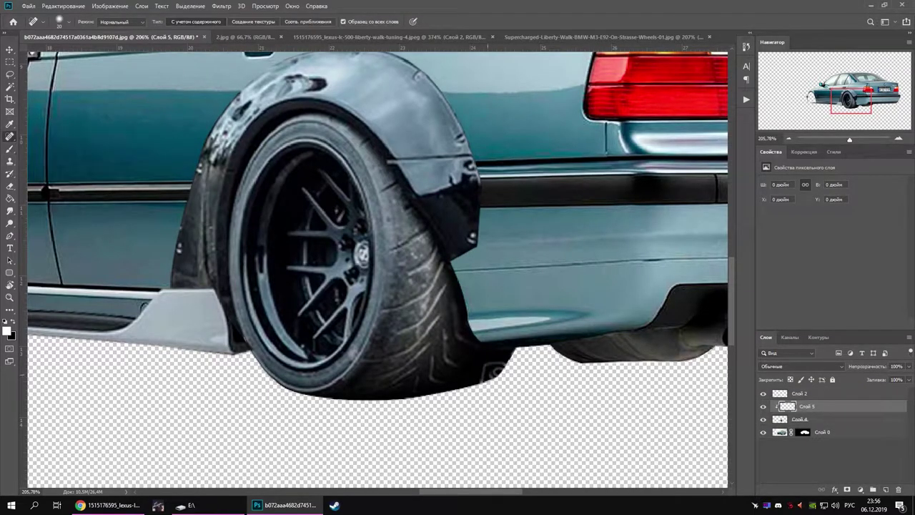
key(x)
scroll(716, 420, down, 3)
scroll(715, 420, up, 2)
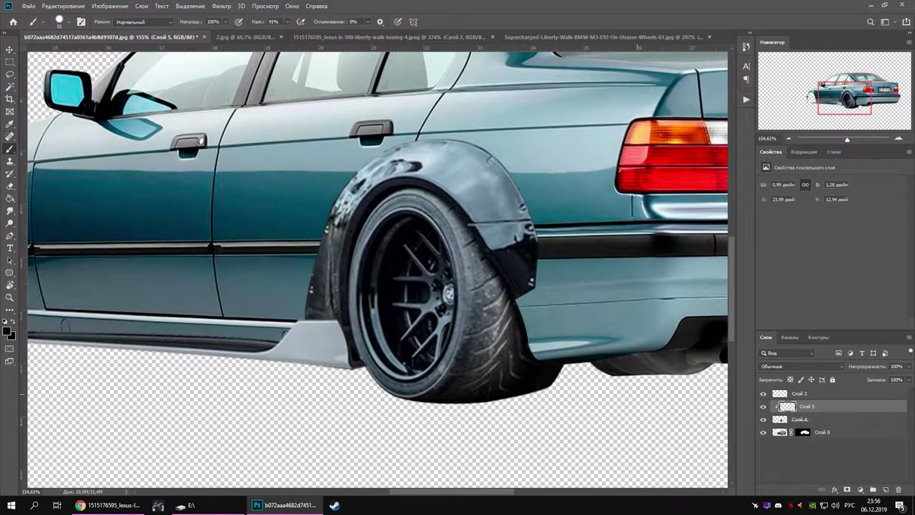
scroll(377, 270, down, 3)
- Paste the rear diffuser and scale it to fit under the bumper
key(ctrl+v)
key(ctrl+t)
mouse_move(600, 400)
mouse_down()
mouse_move(618, 424)
mouse_move(620, 386)
mouse_up()
scroll(378, 270, up, 3)
- Try Warp, then position the diffuser under the rear bumper and commit it
click(444, 22)
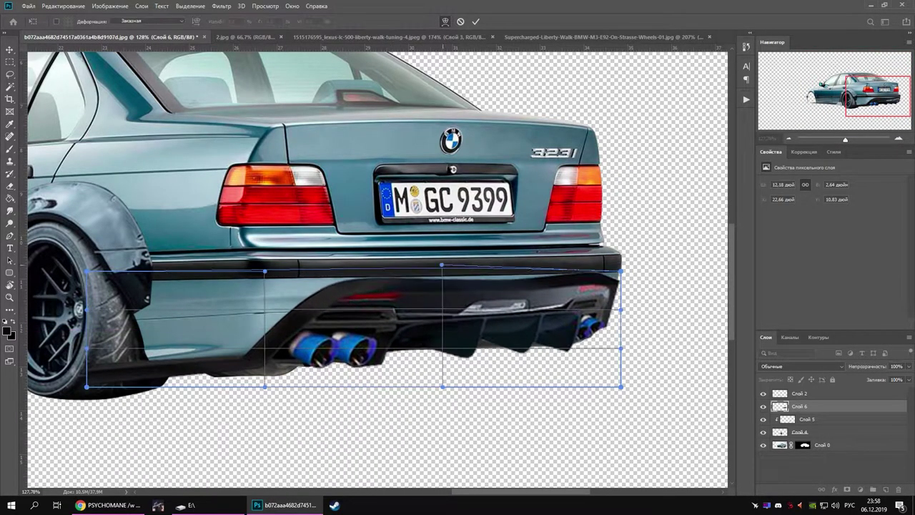
click(445, 21)
drag(540, 330, 550, 331)
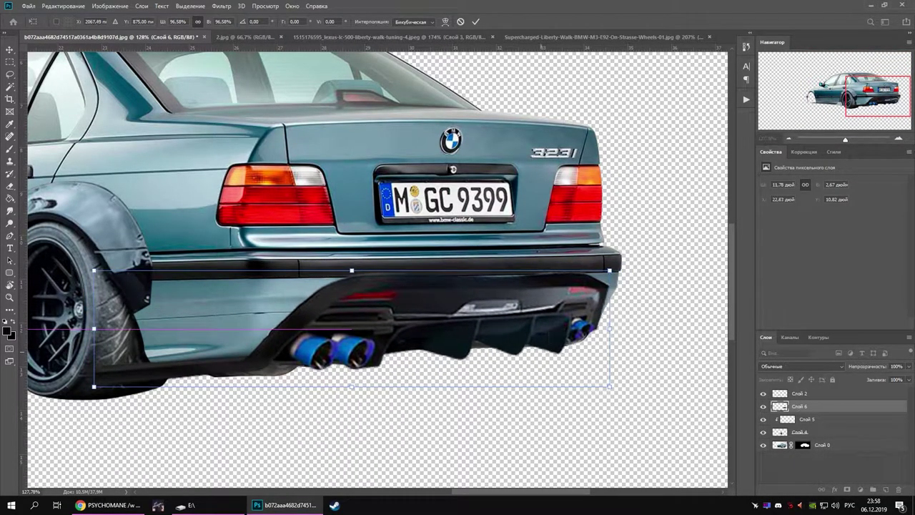
key(Return)
click(799, 432)
- Select the car layer's mask with the Brush and give the diffuser layer its own mask
click(805, 445)
key(b)
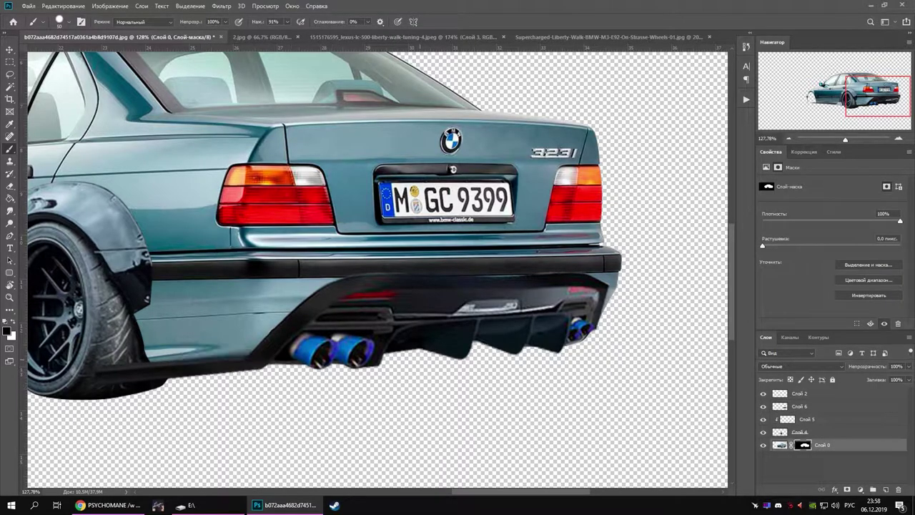
scroll(669, 316, up, 3)
scroll(670, 316, down, 3)
scroll(669, 316, up, 4)
key(alt+period)
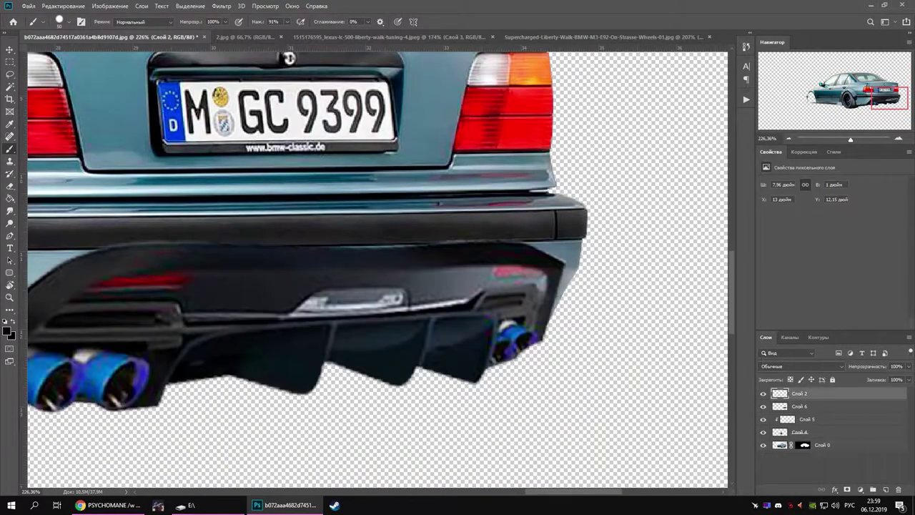
key(alt+bracketleft)
scroll(676, 453, down, 3)
scroll(676, 453, down, 2)
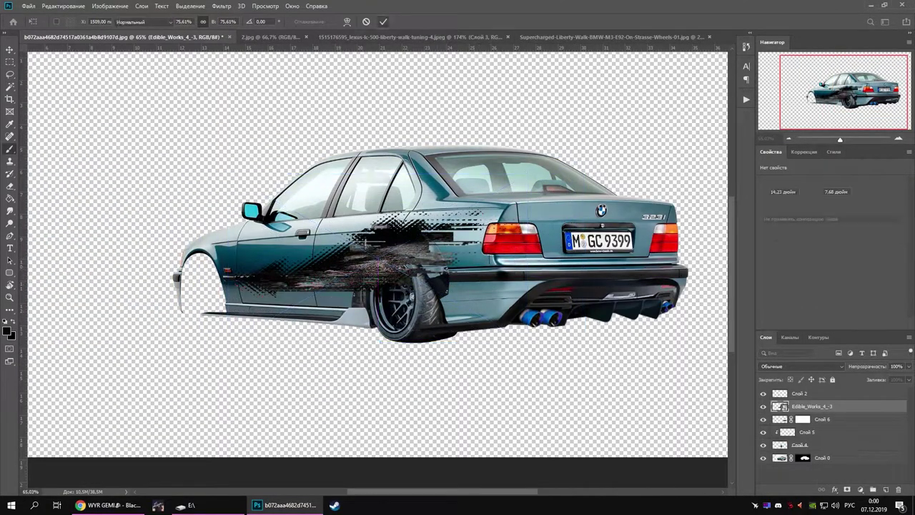
- Commit the grunge graphic, move it below the rear arch, clip it to the body in Hard Light
key(Return)
key(ctrl+bracketleft)
key(ctrl+bracketleft)
key(ctrl+bracketleft)
key(ctrl+alt+g)
click(801, 366)
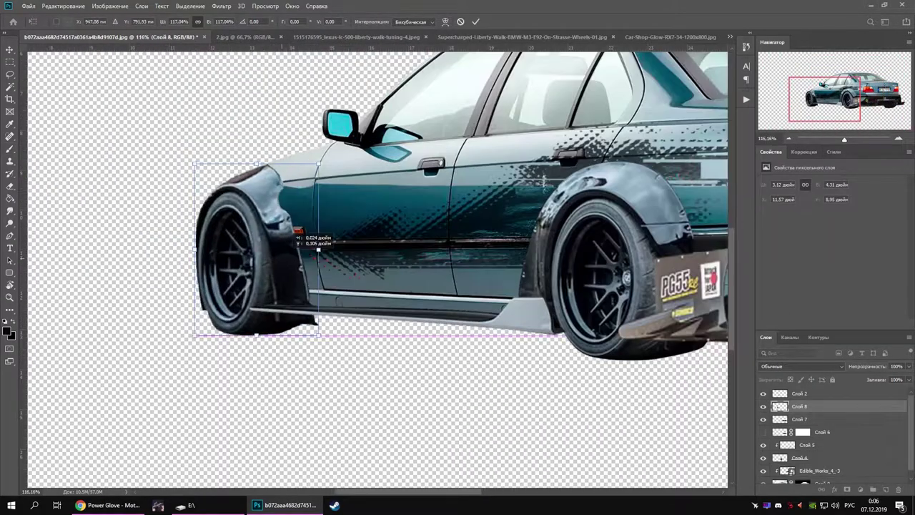
- Shrink and widen the front widebody arch to sit over the front wheel
drag(256, 163, 260, 160)
drag(320, 245, 339, 245)
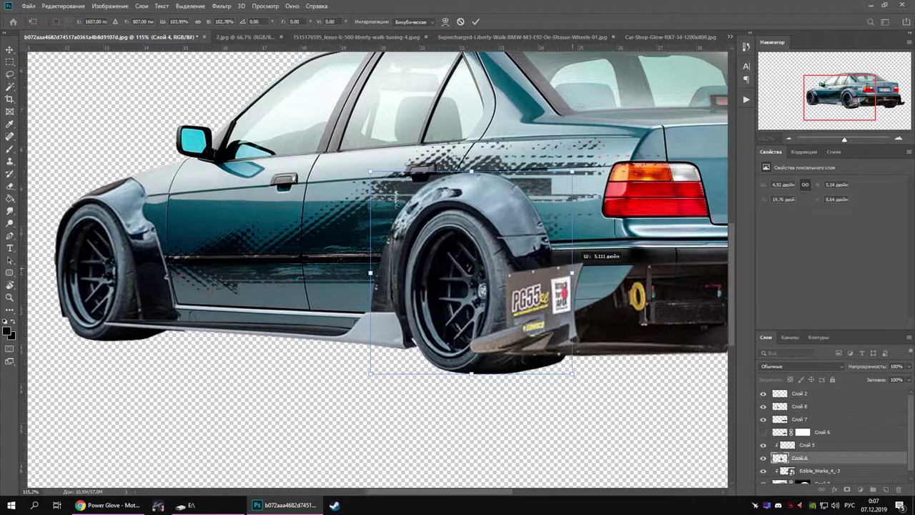
key(Return)
key(p)
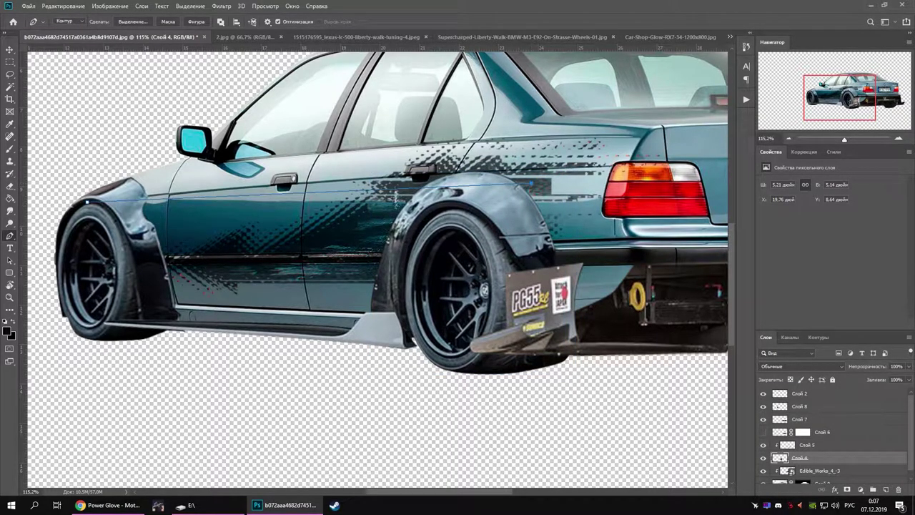
- Enlarge the rear wheel-arch piece upward with Free Transform and commit it
key(ctrl+t)
drag(474, 171, 475, 160)
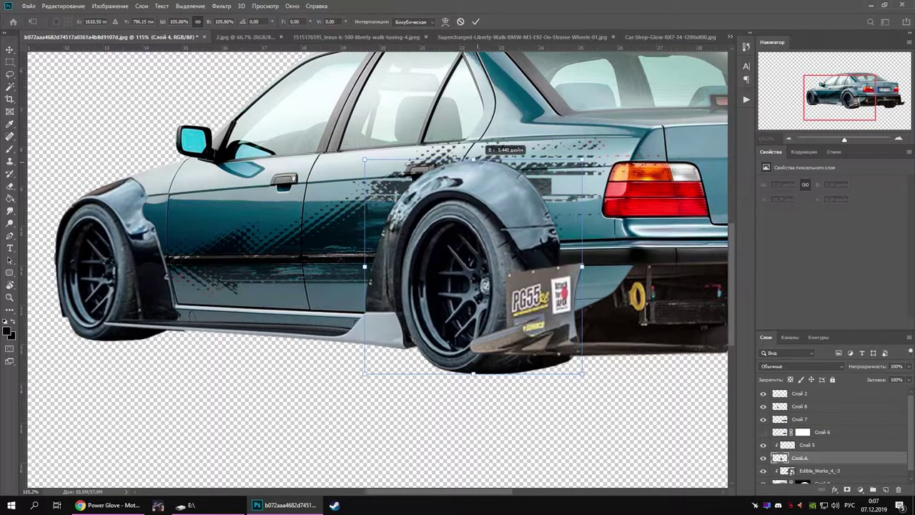
key(Return)
key(p)
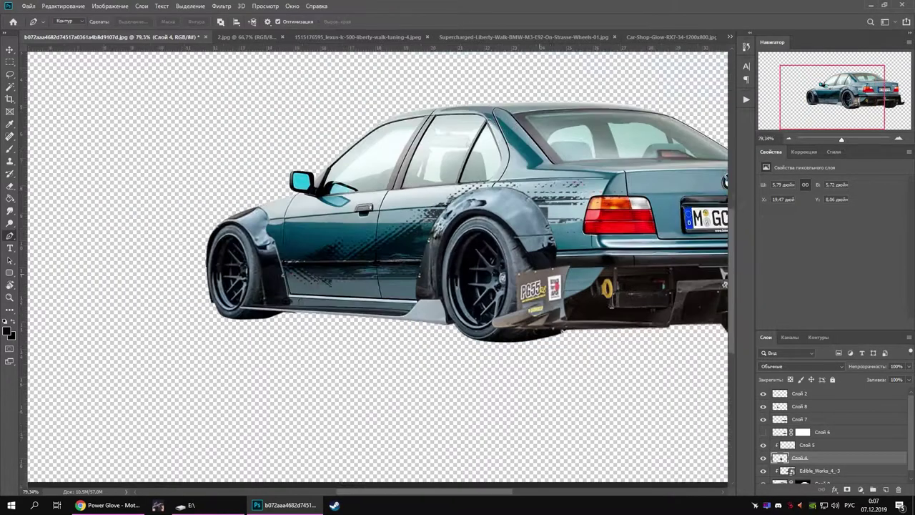
scroll(377, 265, up, 1)
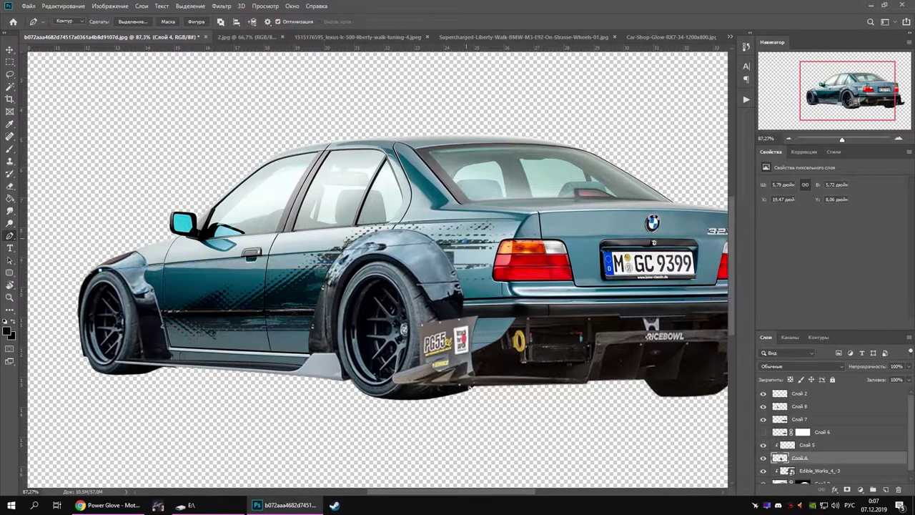
key(ctrl+r)
key(ctrl+t)
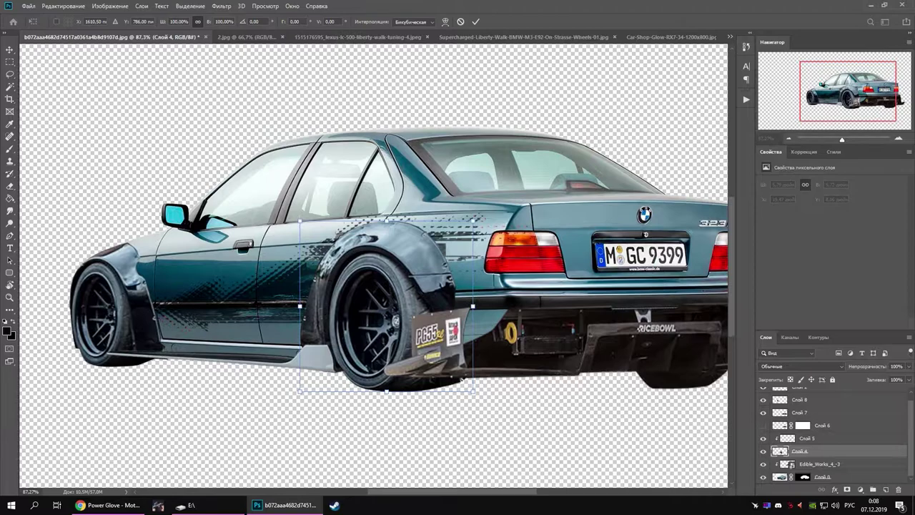
key(Return)
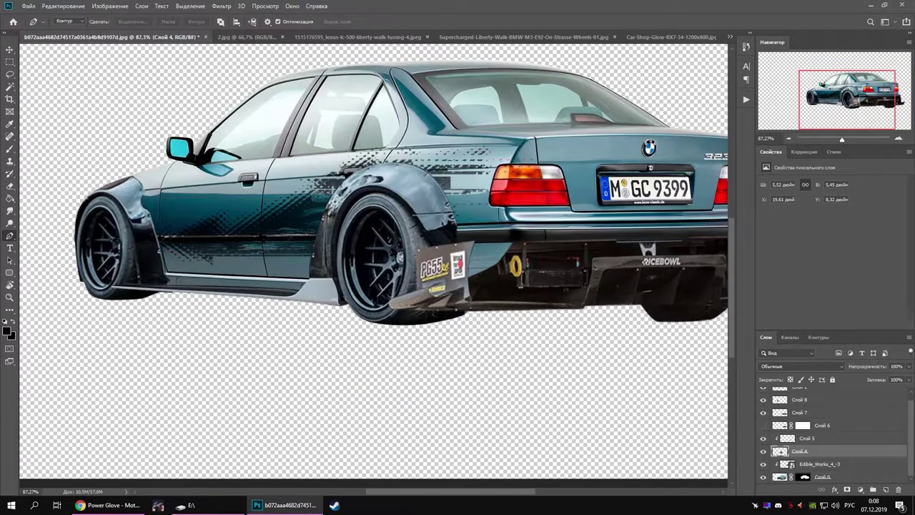
- Select the rear bumper layer and Free Transform it to fit the car
scroll(371, 265, down, 3)
scroll(372, 265, right, 3)
key(alt+bracketright)
key(alt+bracketright)
key(alt+bracketright)
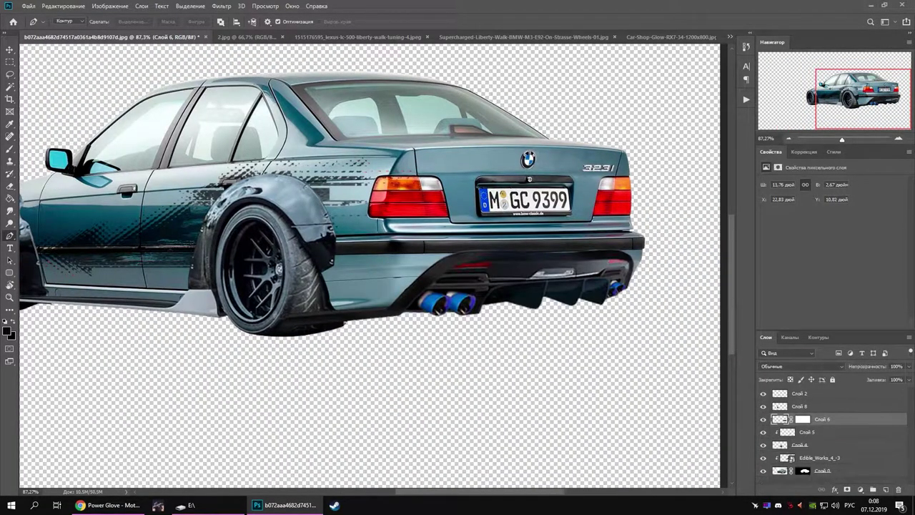
key(ctrl+t)
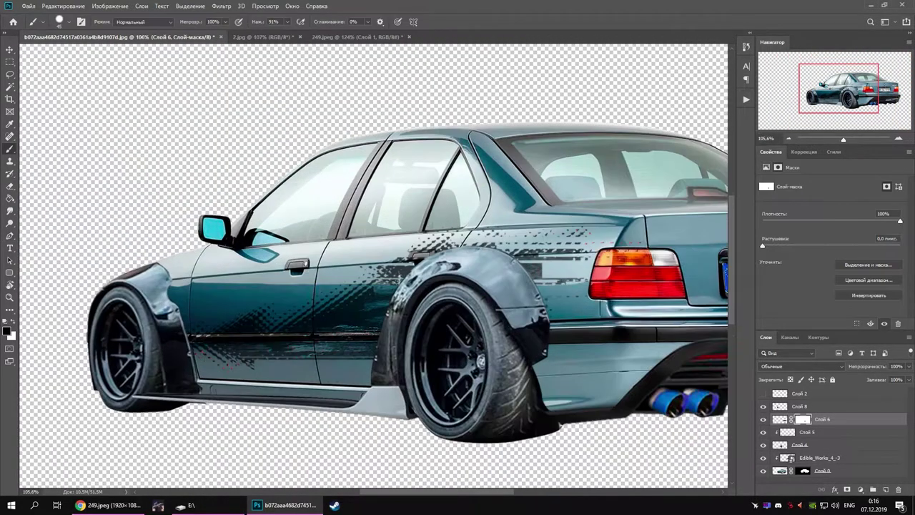
click(860, 489)
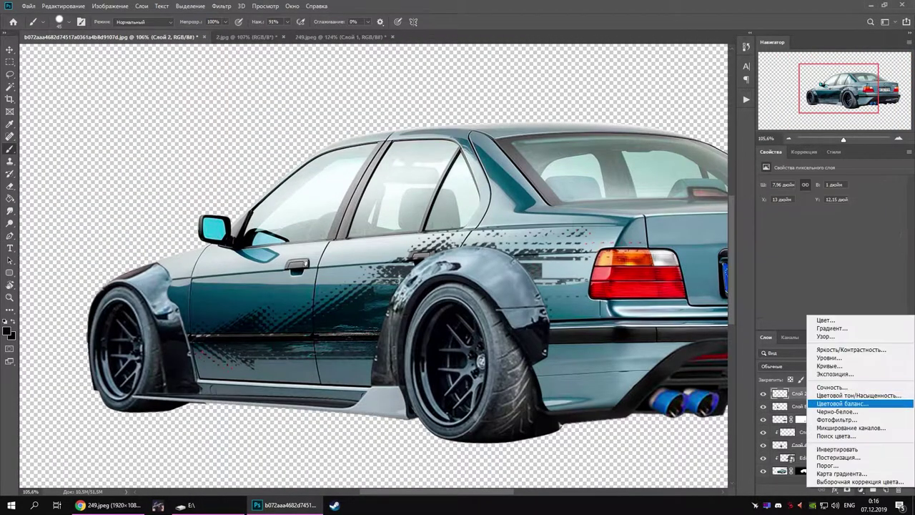
- Add a Black & White adjustment with Magenta -200 and white tint, merged into the sill layer
click(829, 403)
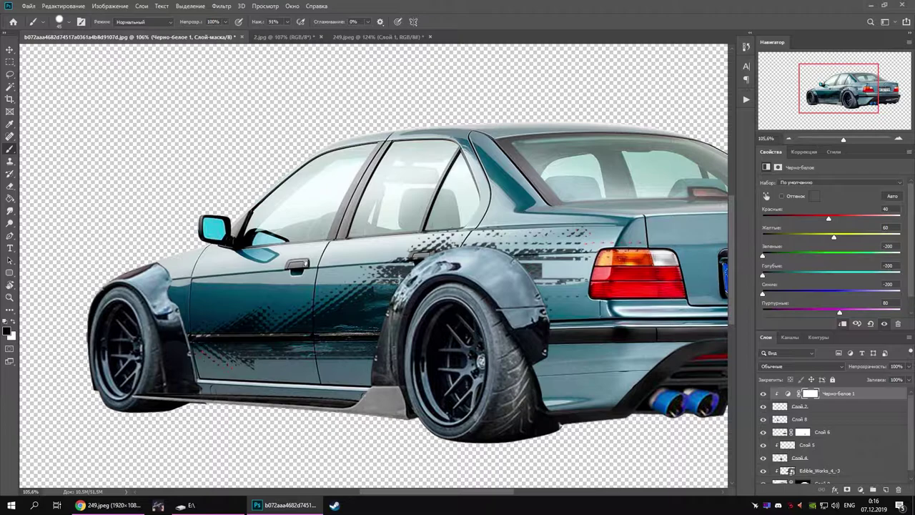
text(-200)
key(Tab)
click(815, 195)
click(684, 77)
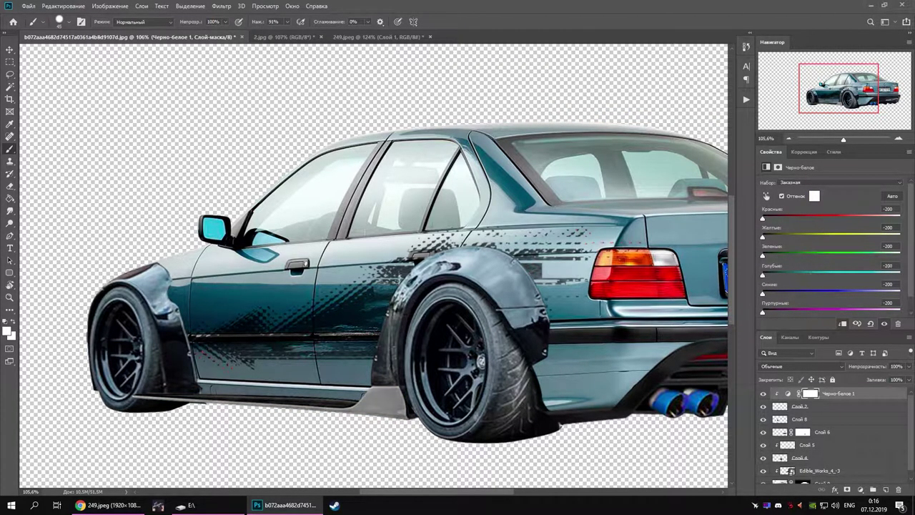
key(ctrl+e)
key(e)
scroll(183, 417, up, 2)
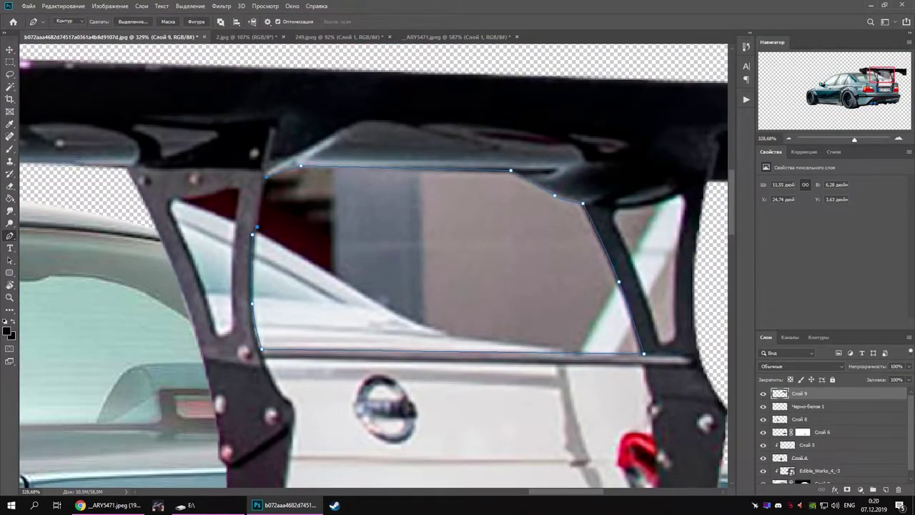
- Trace the gaps between the spoiler struts and number plate area with the Pen tool
drag(401, 286, 366, 187)
drag(618, 304, 597, 245)
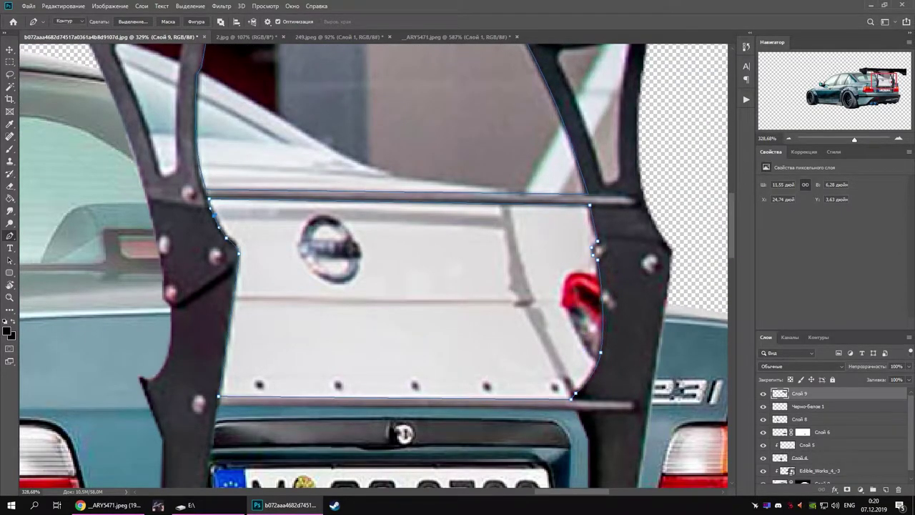
drag(357, 286, 522, 404)
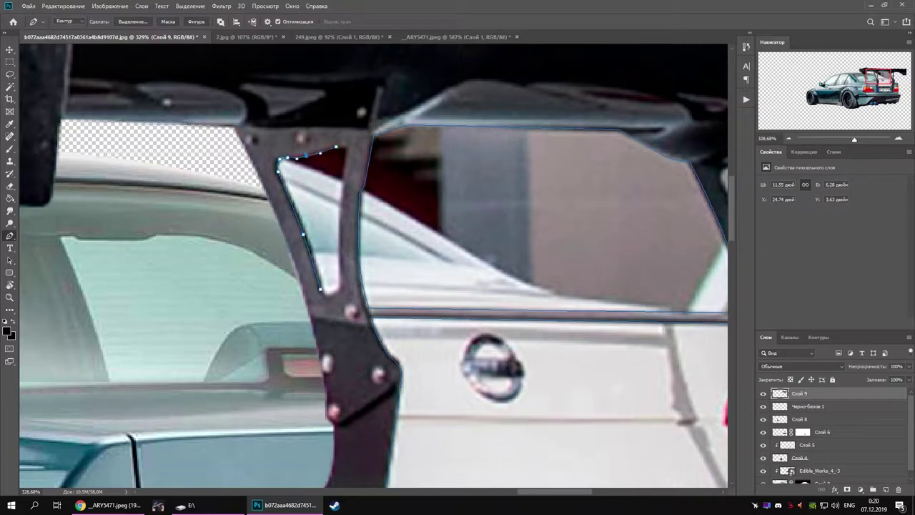
scroll(372, 265, right, 5)
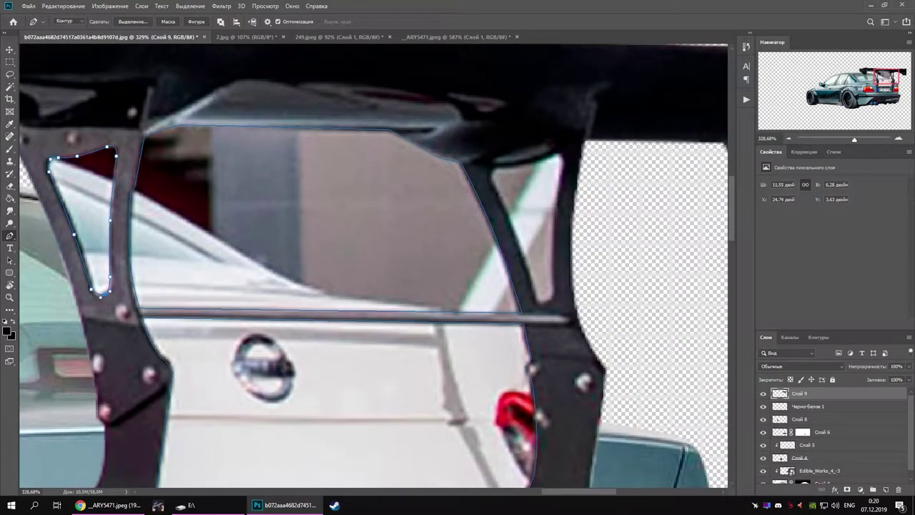
drag(545, 301, 552, 295)
- Load the gap path as a selection, mask it out and apply the mask to the spoiler layer
key(ctrl+Return)
click(847, 490)
scroll(370, 317, down, 5)
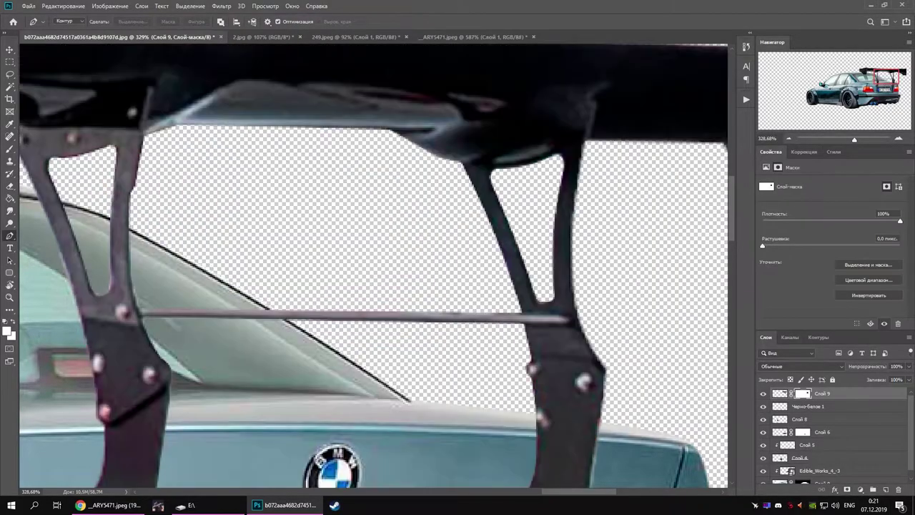
right_click(802, 394)
click(808, 420)
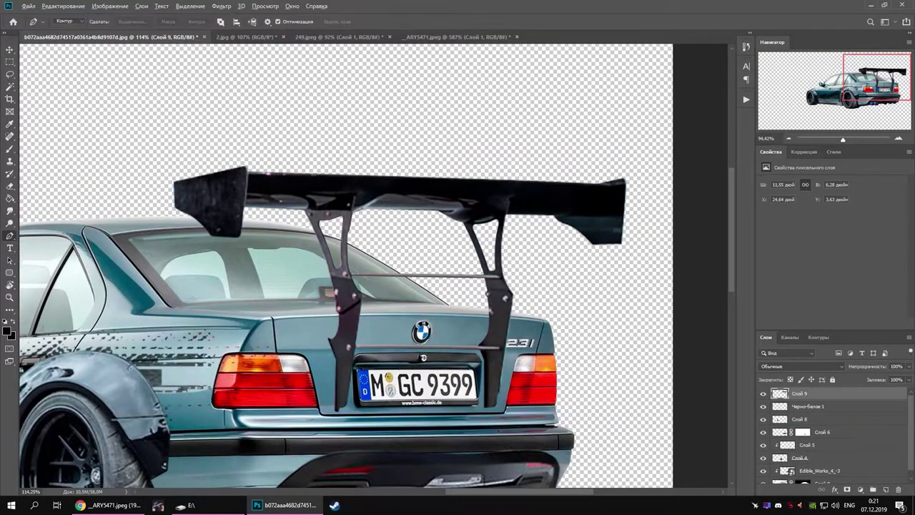
- Trace the side and rear window outlines with the Pen tool up to the trunk and spoiler
scroll(372, 264, down, 5)
scroll(465, 269, up, 3)
scroll(465, 268, down, 3)
scroll(464, 269, up, 2)
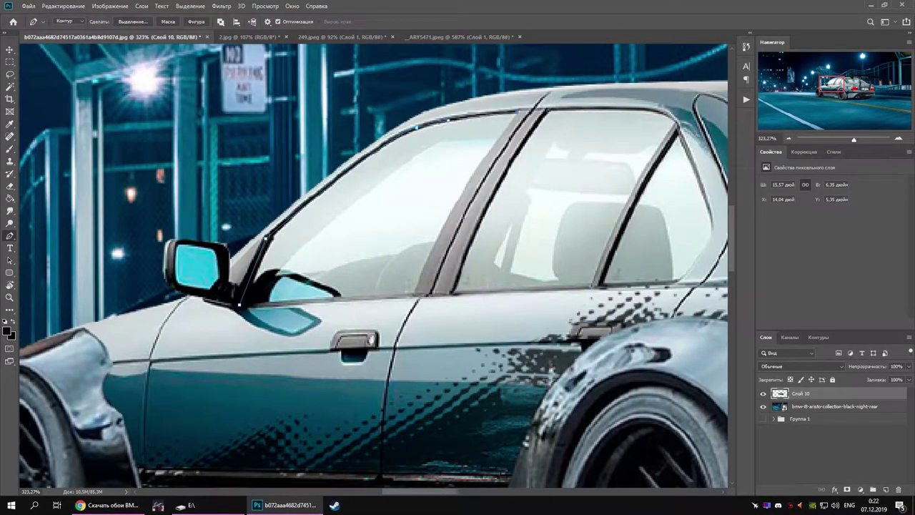
drag(372, 265, 353, 302)
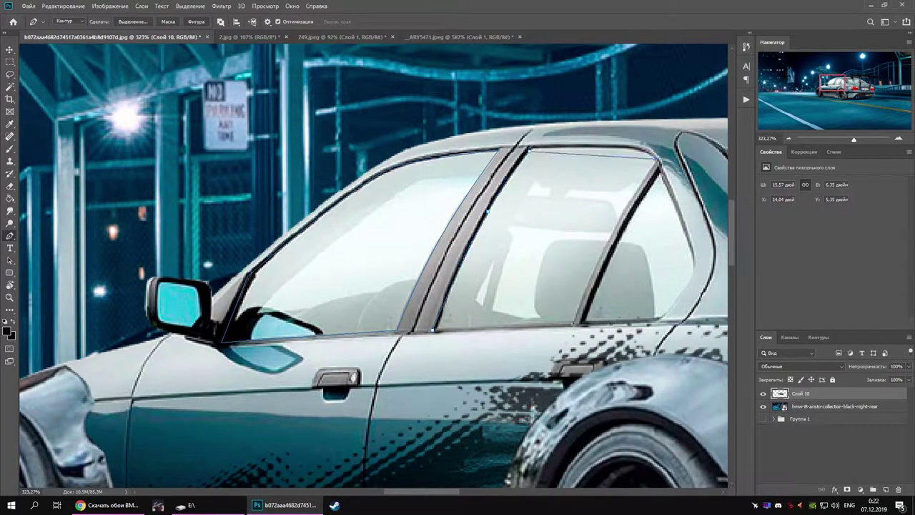
drag(465, 271, 401, 279)
drag(572, 272, 257, 286)
mouse_move(500, 272)
mouse_down()
mouse_move(358, 286)
mouse_move(314, 275)
mouse_up()
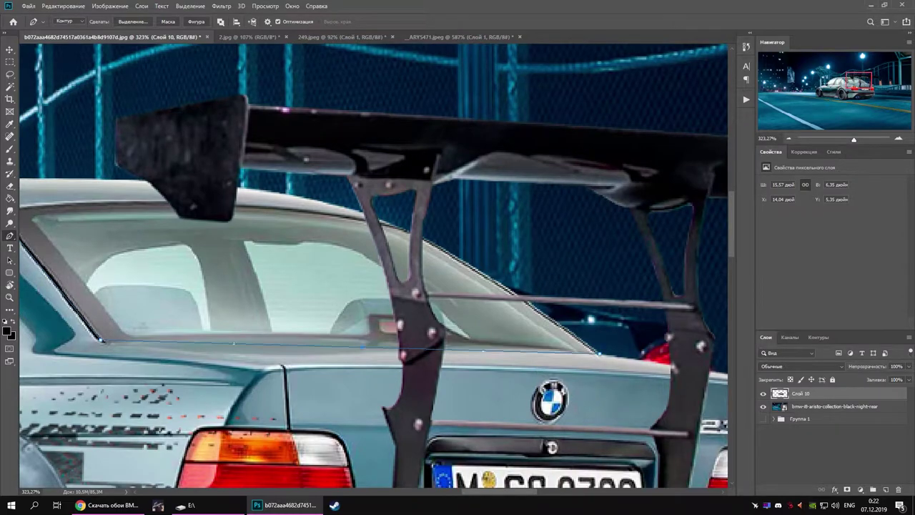
drag(371, 286, 436, 282)
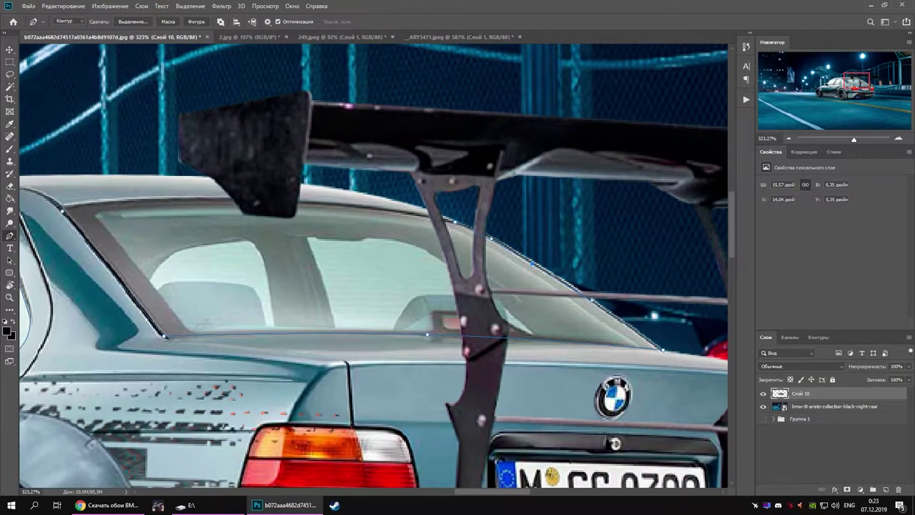
scroll(372, 264, down, 5)
- Turn the window path into a selection and fill it black on a new layer
right_click(371, 264)
key(Return)
key(ctrl+shift+alt+n)
key(g)
click(500, 301)
drag(501, 300, 374, 293)
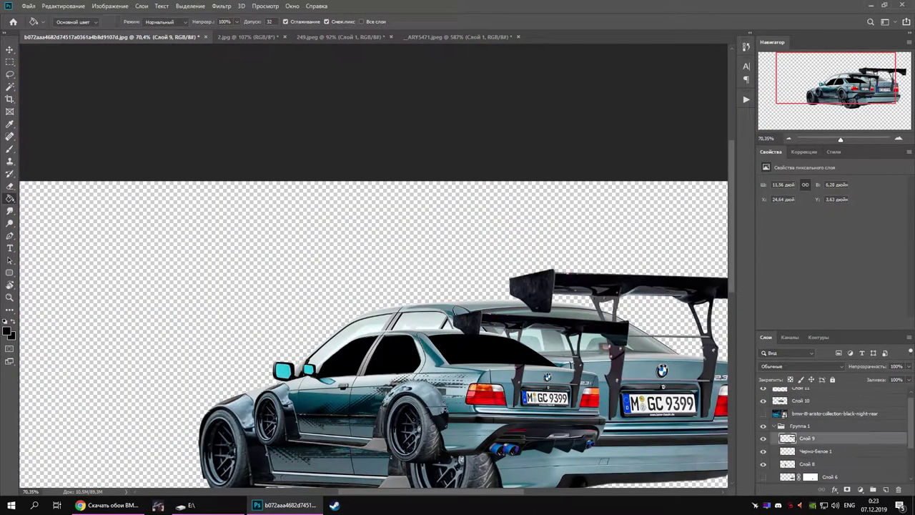
- Scale the car group up to about 107%
key(ctrl+0)
key(ctrl+t)
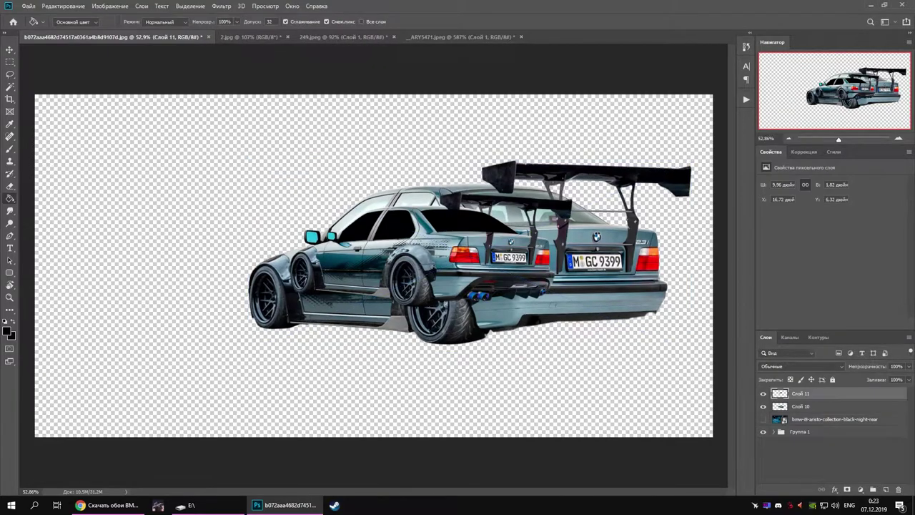
drag(713, 437, 583, 351)
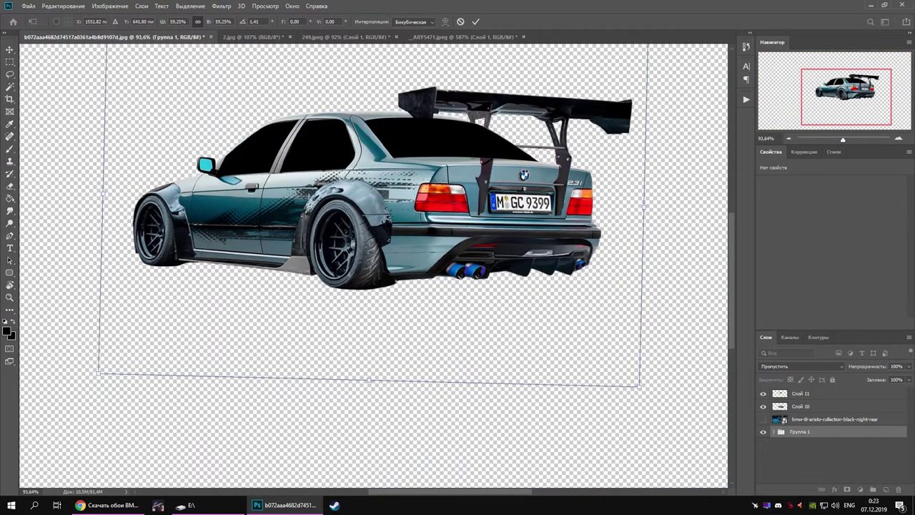
key(ctrl+t)
drag(365, 377, 366, 401)
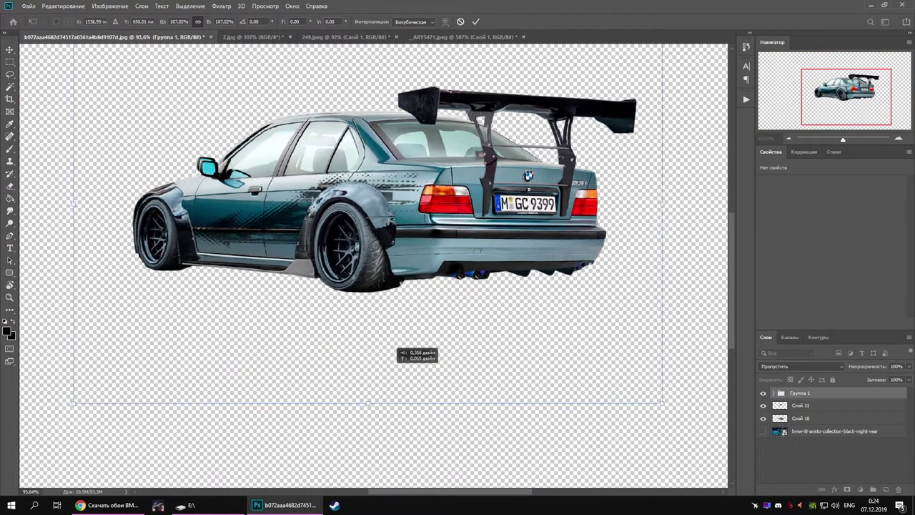
- Move the car lower, commit the transform, and paint a white streak across the windows
drag(654, 187, 650, 252)
key(Return)
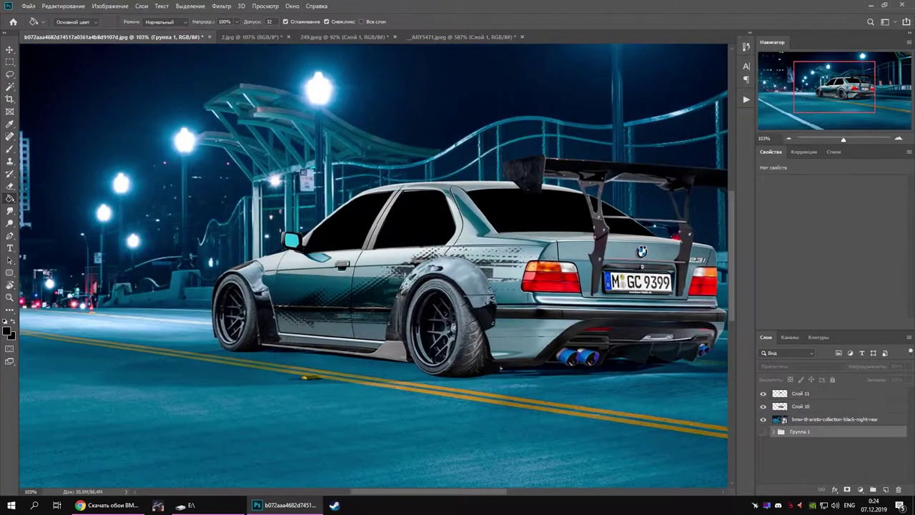
key(alt+bracketright)
key(alt+bracketright)
key(alt+bracketright)
drag(265, 205, 705, 205)
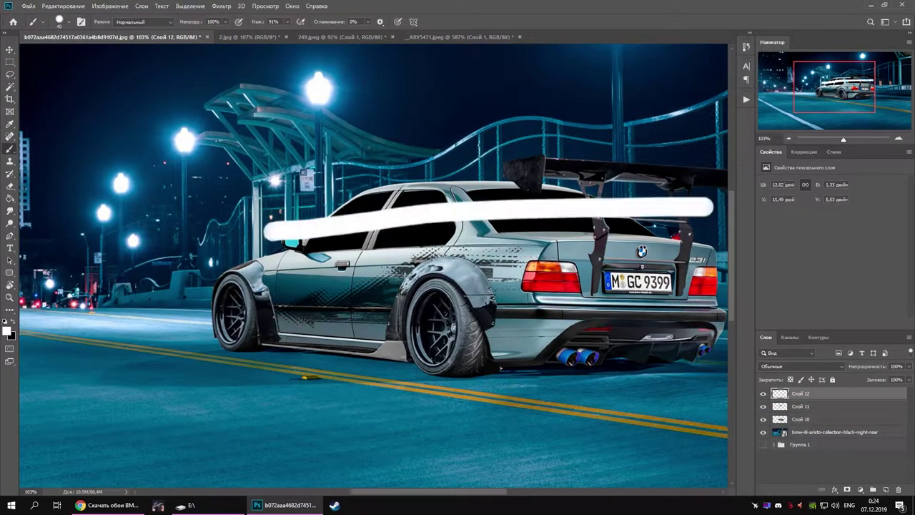
- Gaussian-blur the window streak, then lower the car's exposure to -0,40 in Camera Raw
click(221, 6)
click(398, 204)
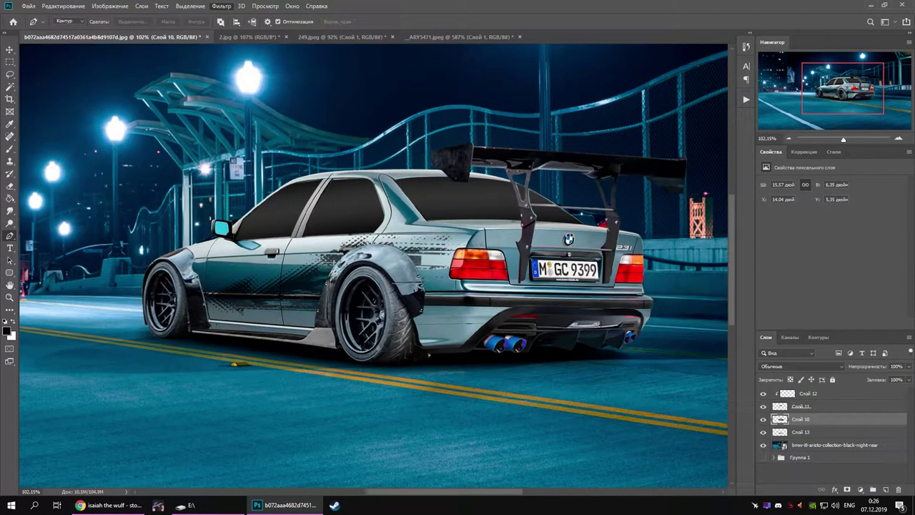
key(ctrl+shift+a)
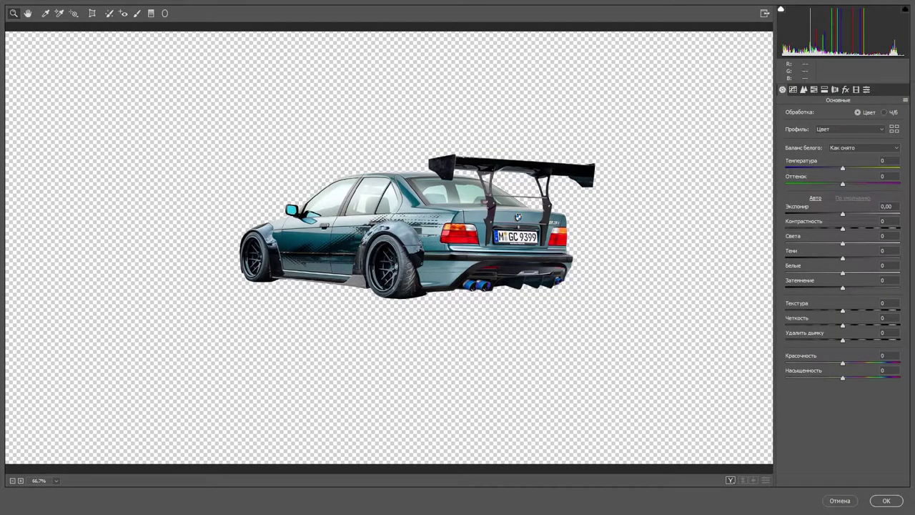
key(Down)
key(Down)
key(Down)
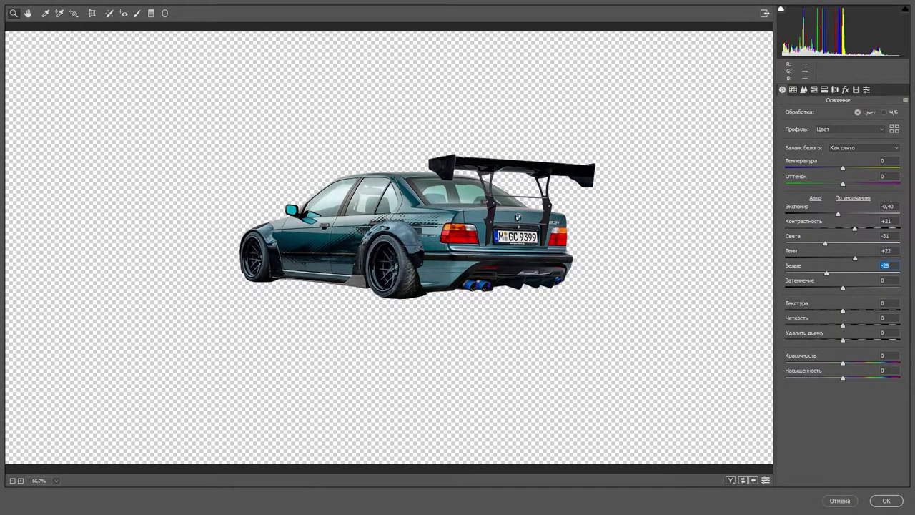
key(ctrl+alt+3)
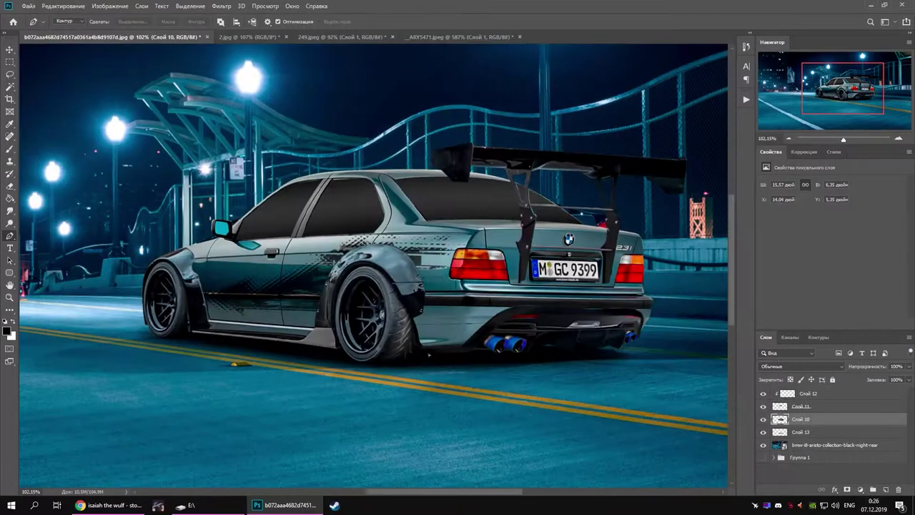
alt+scroll(329, 251, up, 10)
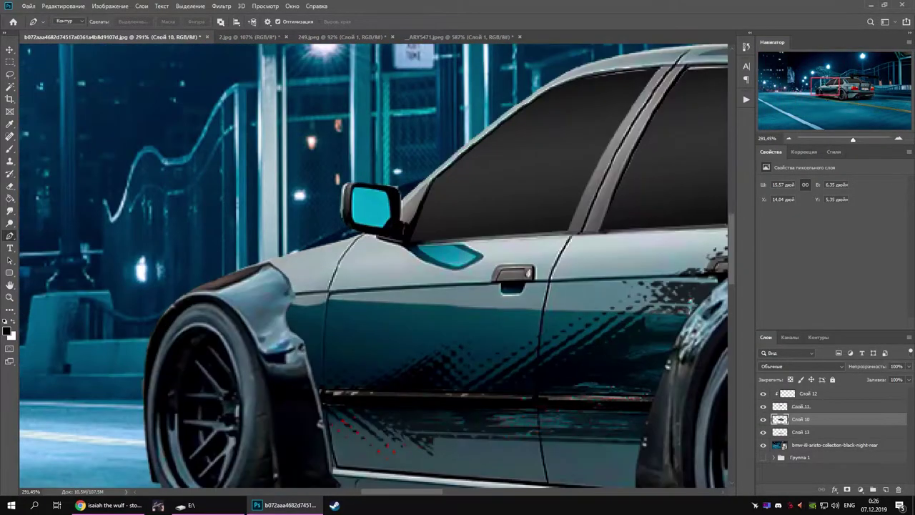
- Make a selection from the fender flare path, add a new layer, and pick the Clone Stamp
right_click(314, 300)
key(Return)
key(ctrl+shift+alt+n)
click(9, 161)
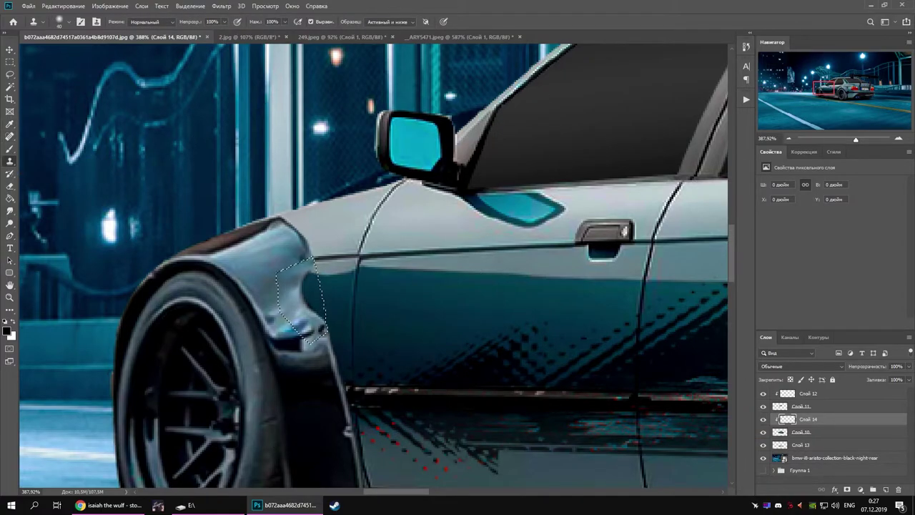
scroll(301, 293, up, 2)
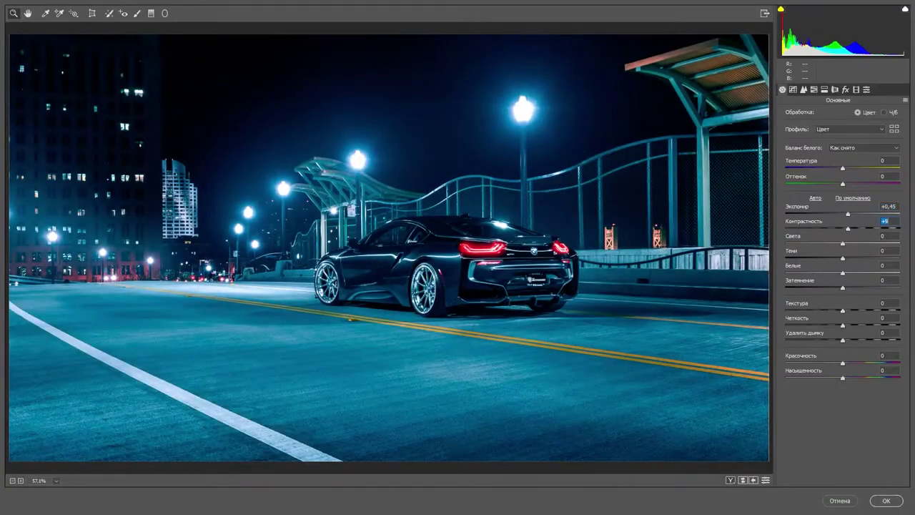
- Try a tilt-shift blur, tilting its focus band and shifting it down and left
key(Tab)
key(Down)
key(Down)
key(Down)
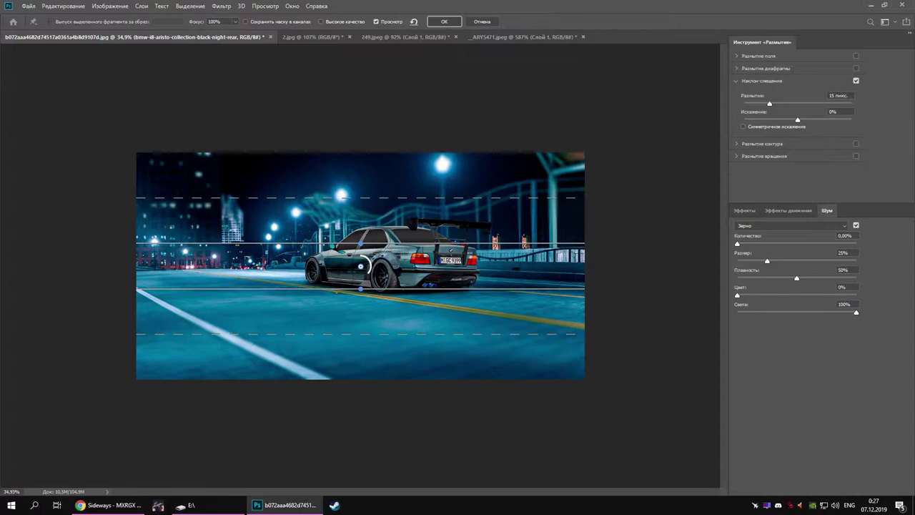
drag(360, 289, 358, 298)
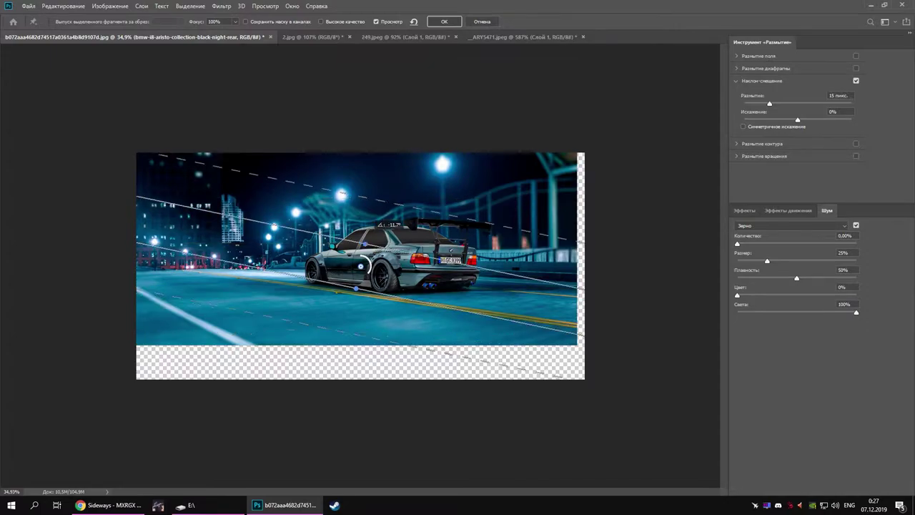
drag(361, 276, 350, 309)
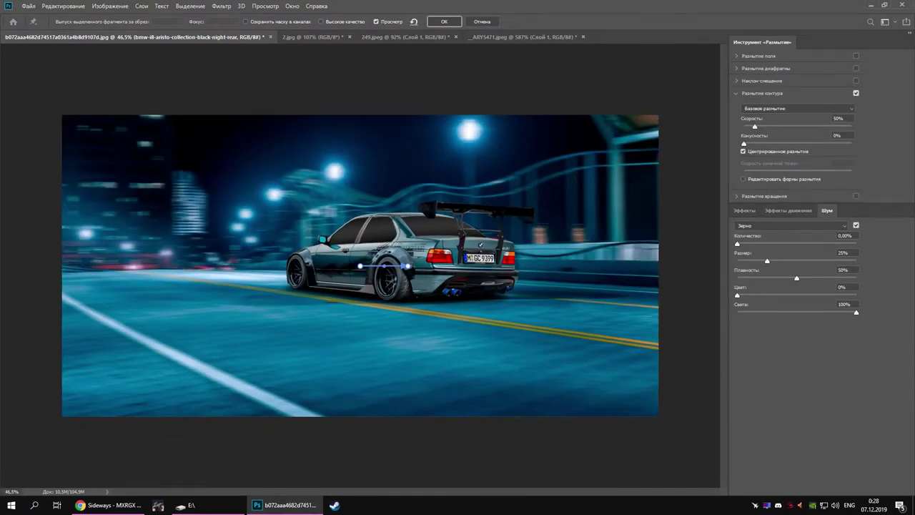
- Experiment with path blurs stretched toward the exhaust and curved around the car
drag(395, 276, 449, 281)
drag(232, 216, 247, 198)
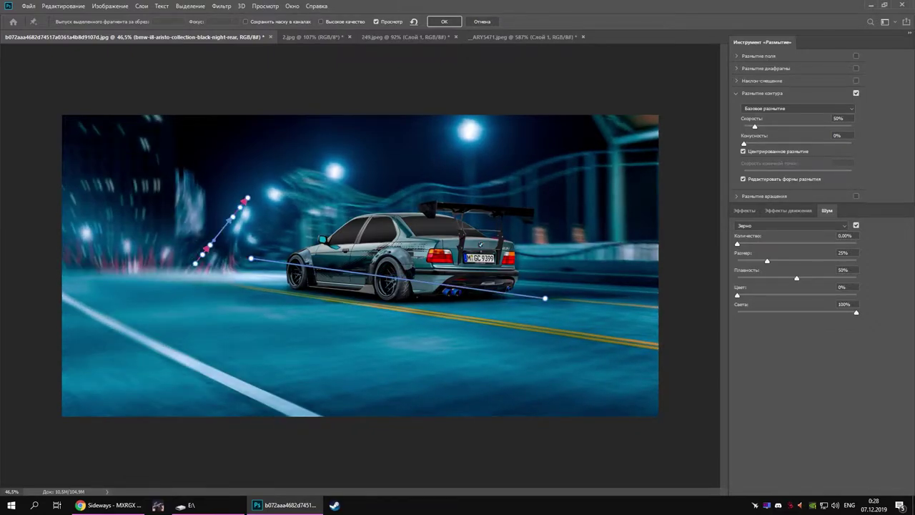
key(Return)
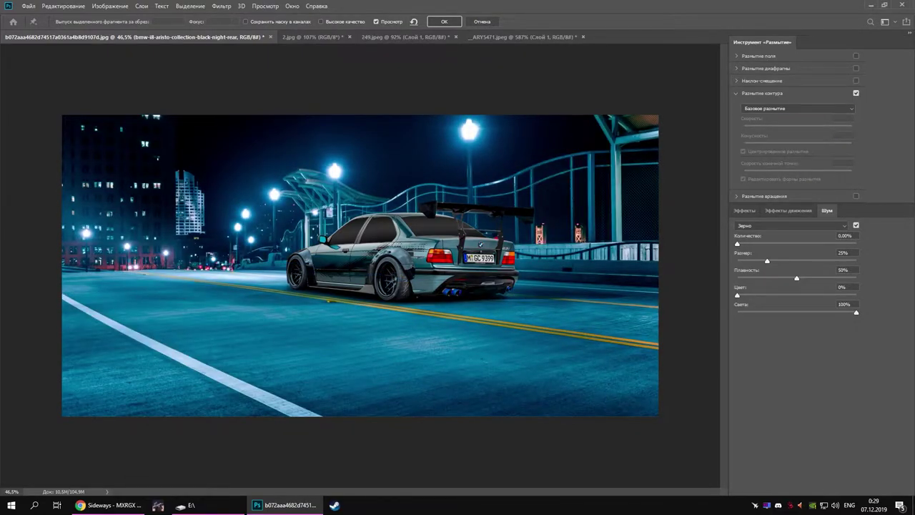
click(251, 279)
click(527, 314)
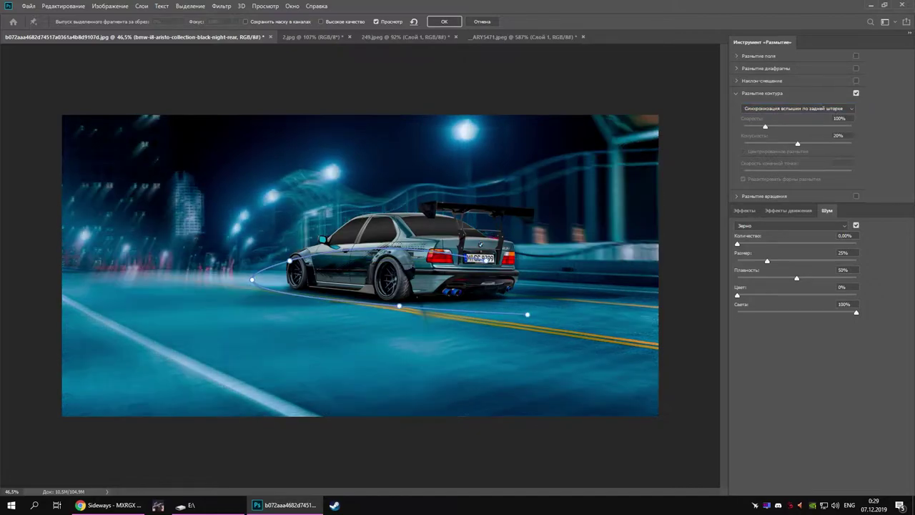
click(463, 244)
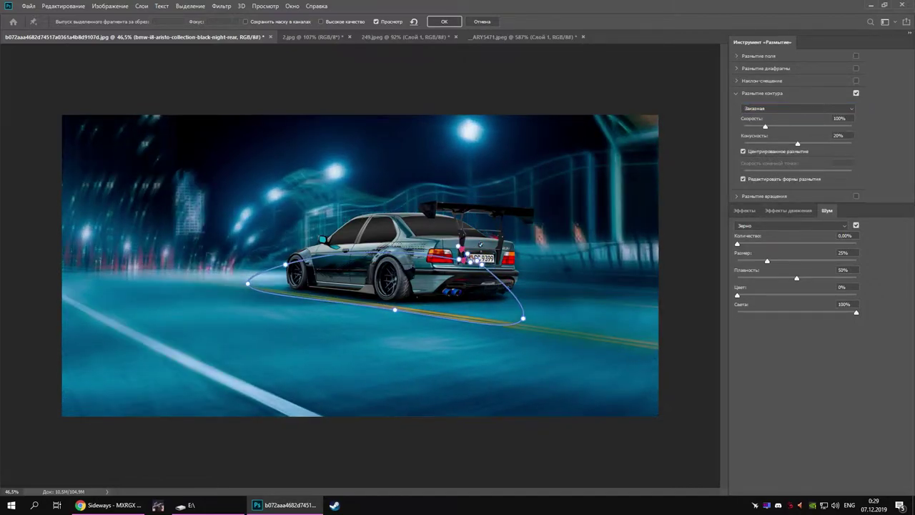
key(Return)
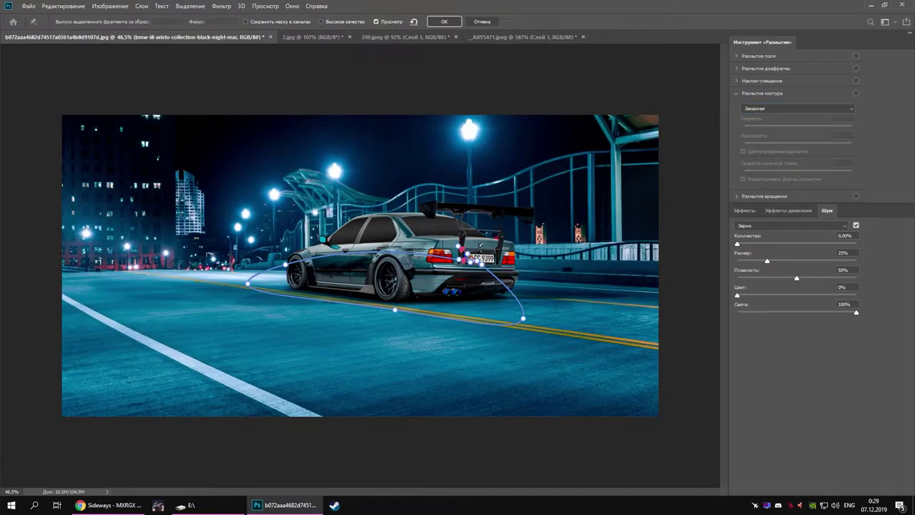
- Preview an iris blur focused on the car, then cancel the blur gallery unapplied
click(856, 68)
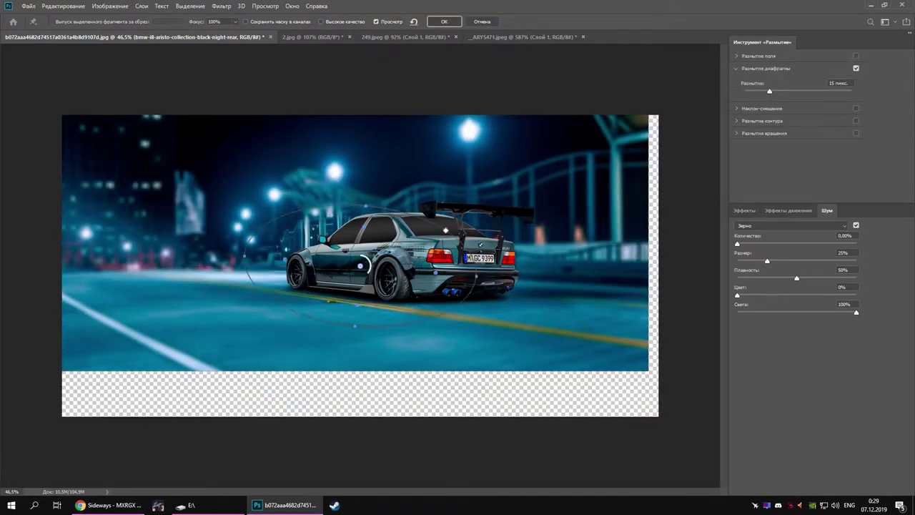
drag(366, 265, 395, 284)
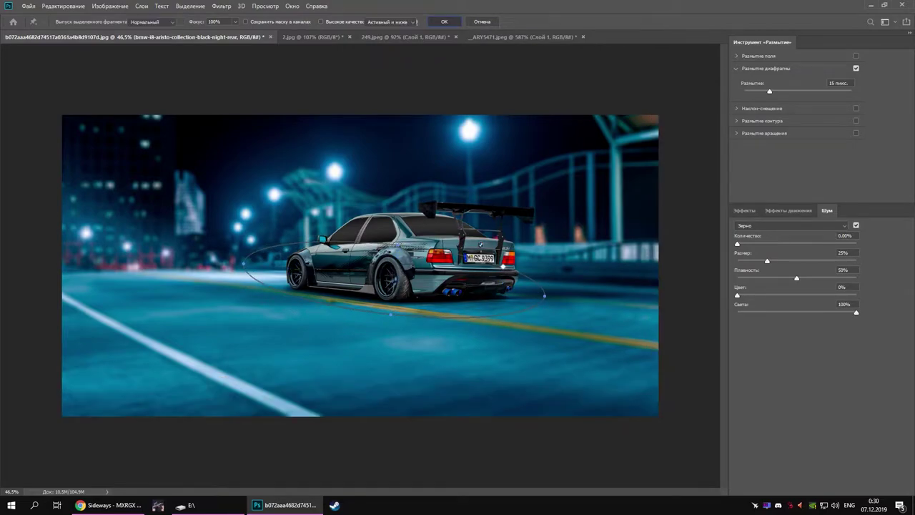
key(Escape)
click(221, 6)
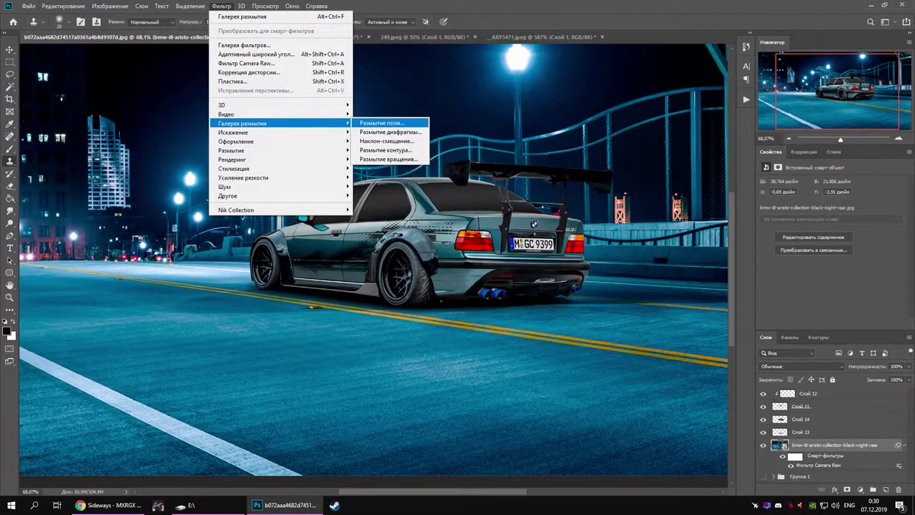
- Apply a Tilt-Shift blur with a blur amount of 25
click(386, 140)
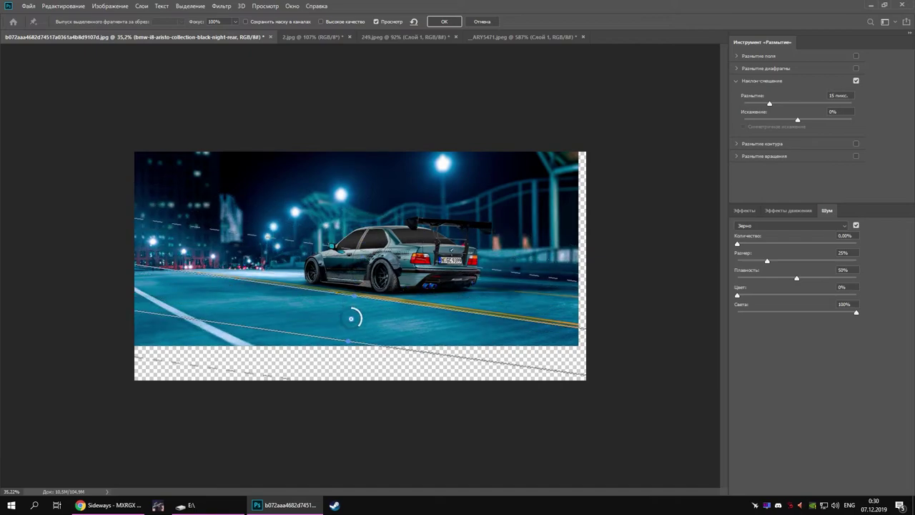
text(25)
key(Return)
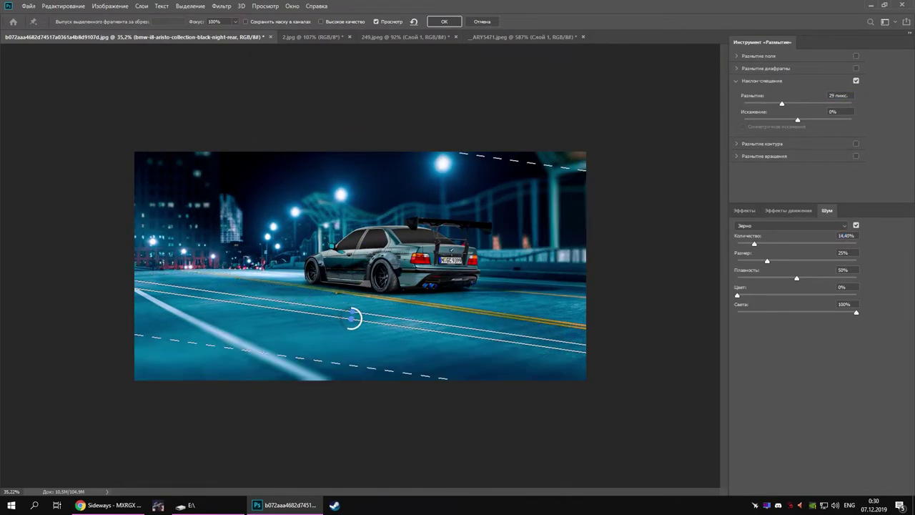
click(445, 22)
scroll(386, 273, up, 5)
key(alt+t)
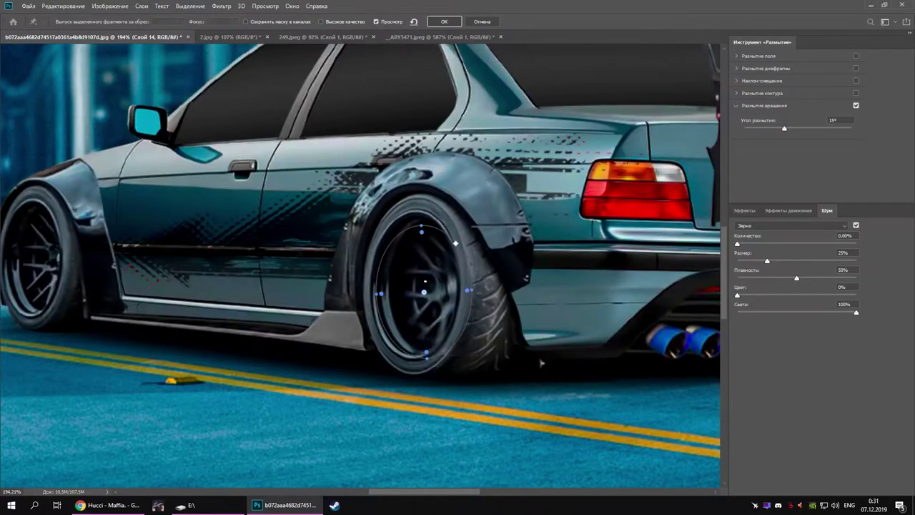
- Place spin blurs over the rear and front wheels and apply them
drag(425, 294, 418, 292)
scroll(420, 281, down, 2)
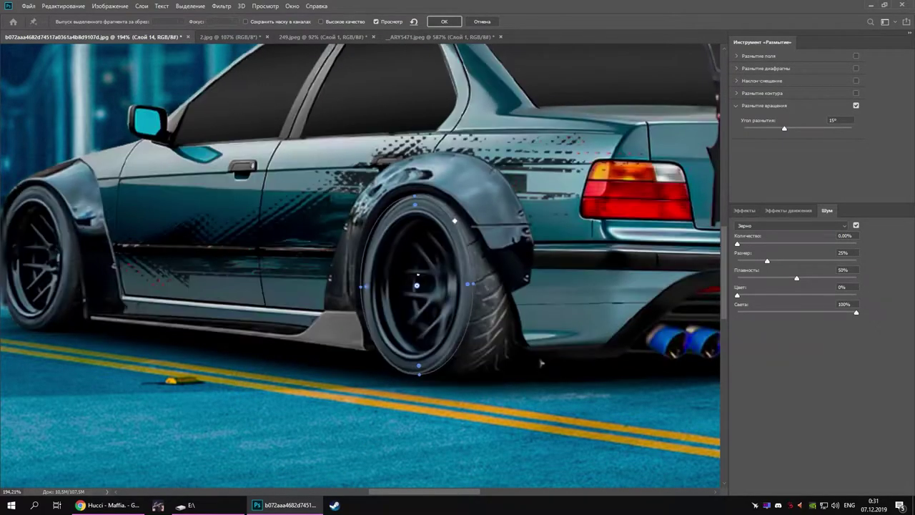
click(181, 248)
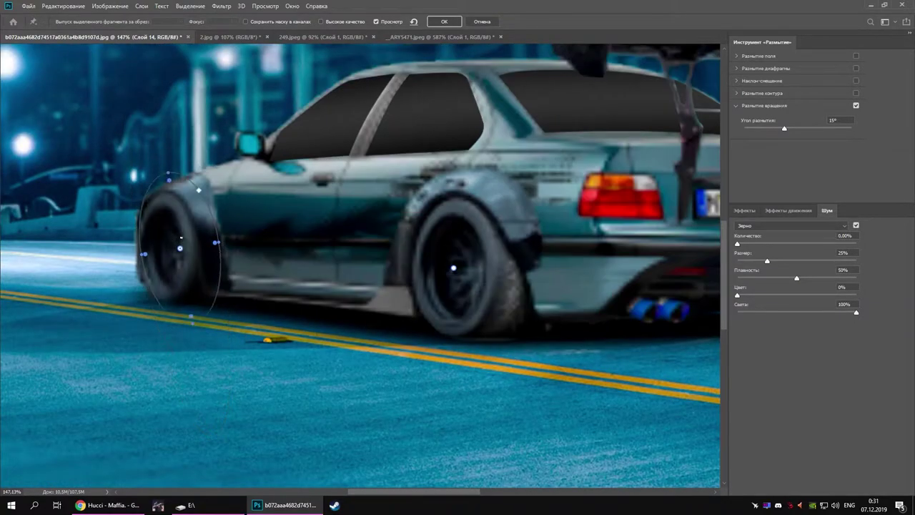
scroll(188, 283, up, 5)
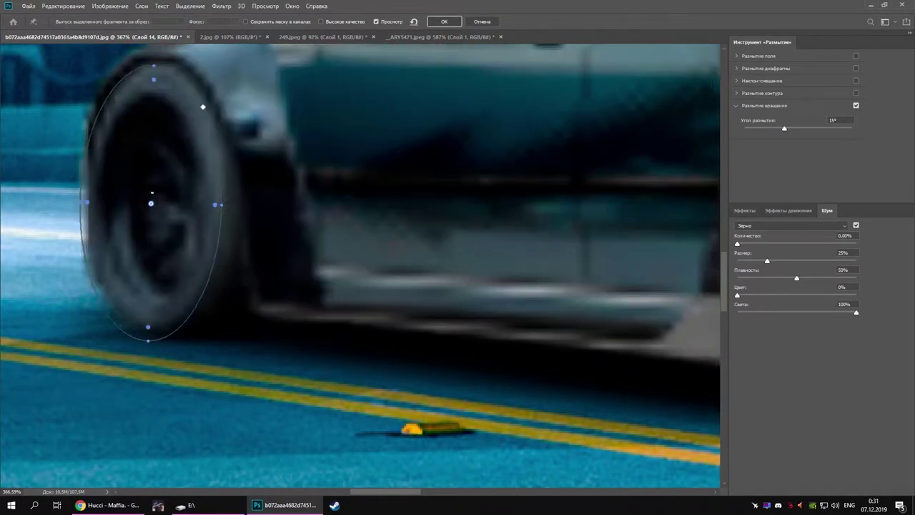
scroll(571, 376, right, 5)
scroll(570, 375, down, 4)
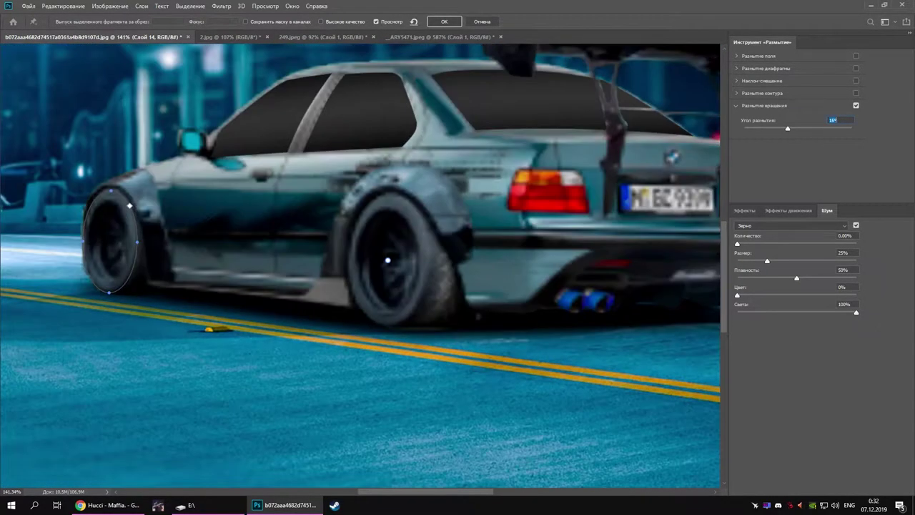
text(24)
key(Return)
click(222, 6)
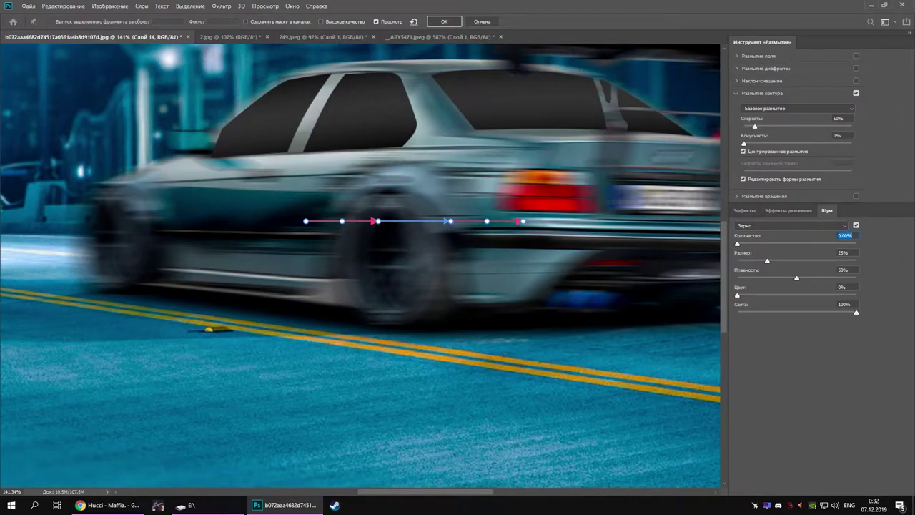
- Redirect the car's path blur preview upward
mouse_move(523, 221)
mouse_down()
mouse_move(408, 72)
mouse_move(313, 74)
mouse_up()
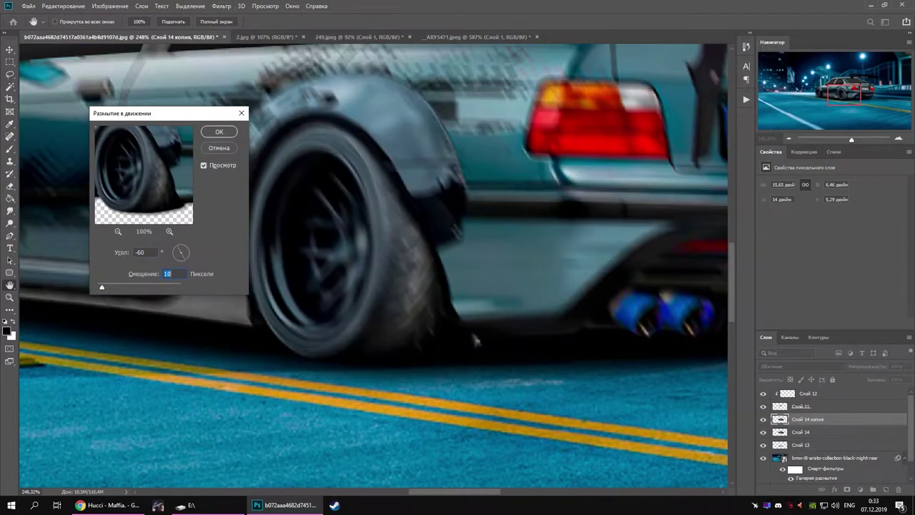
- Hide the motion-blurred copy behind a black layer mask, then switch to the Pen tool
key(ctrl+i)
key(b)
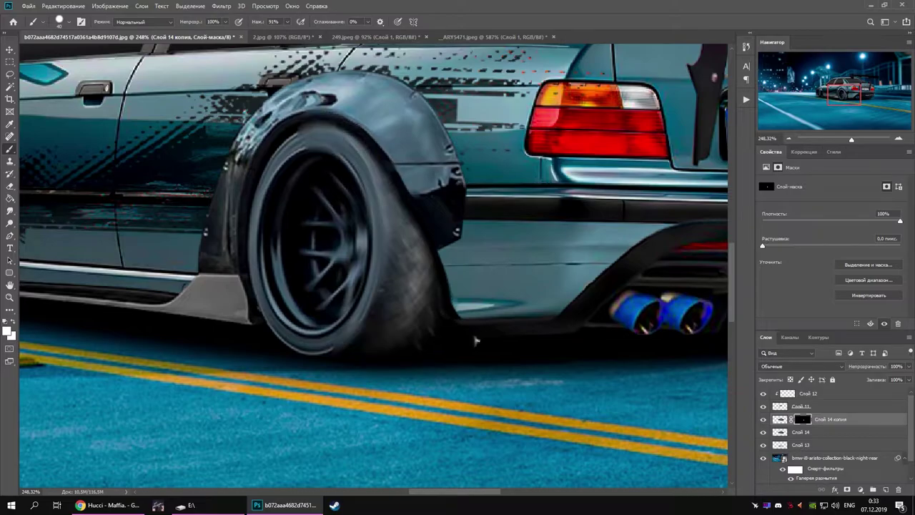
scroll(475, 341, down, 4)
scroll(545, 388, down, 3)
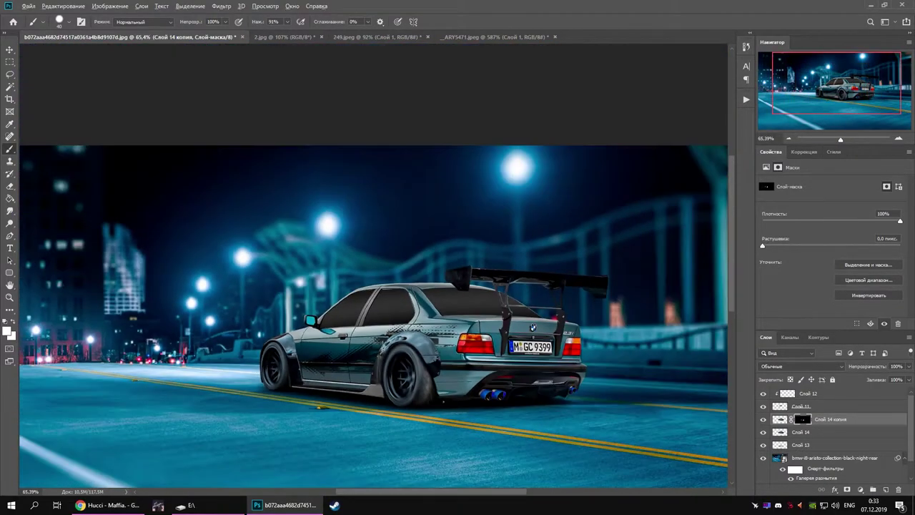
scroll(40, 360, up, 3)
key(p)
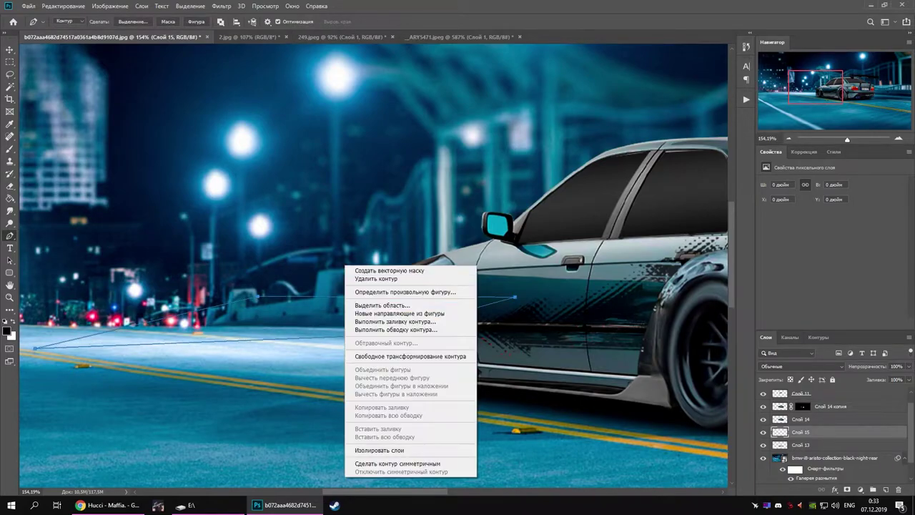
- Finish the beam outline, turn it into a selection and fill it white
click(515, 296)
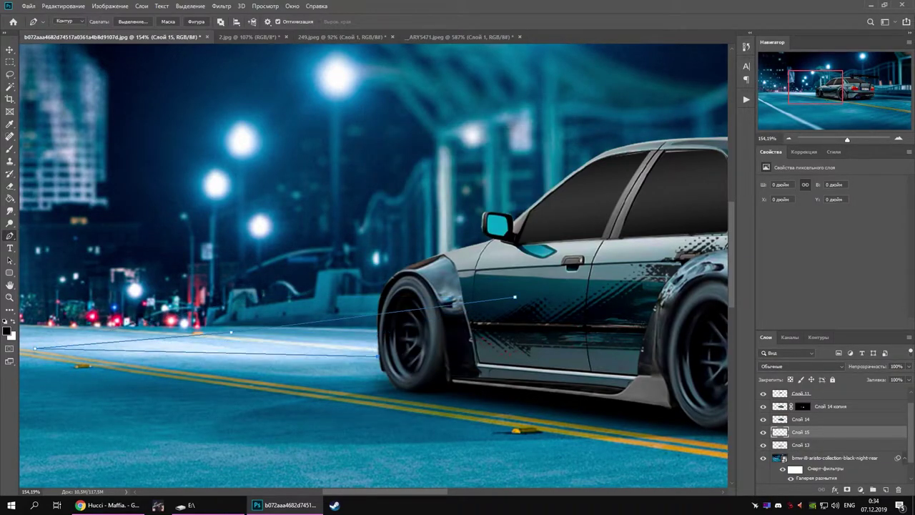
key(ctrl+Return)
key(x)
key(alt+BackSpace)
- Soften the white beam with a Gaussian Blur
click(801, 366)
click(221, 6)
click(386, 204)
key(Return)
- Set the beam layer to Hard Light blending and add a new empty layer
click(801, 366)
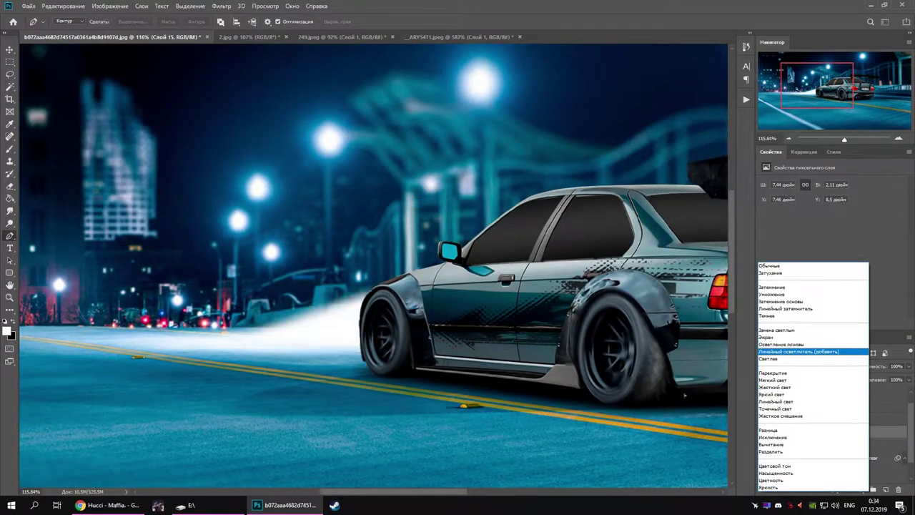
key(Return)
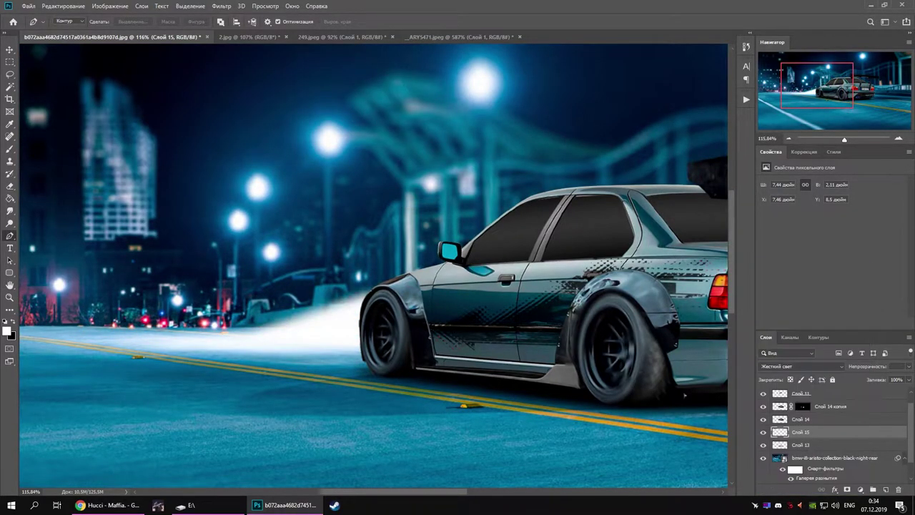
scroll(684, 394, up, 5)
key(ctrl+alt+shift+n)
scroll(314, 291, up, 2)
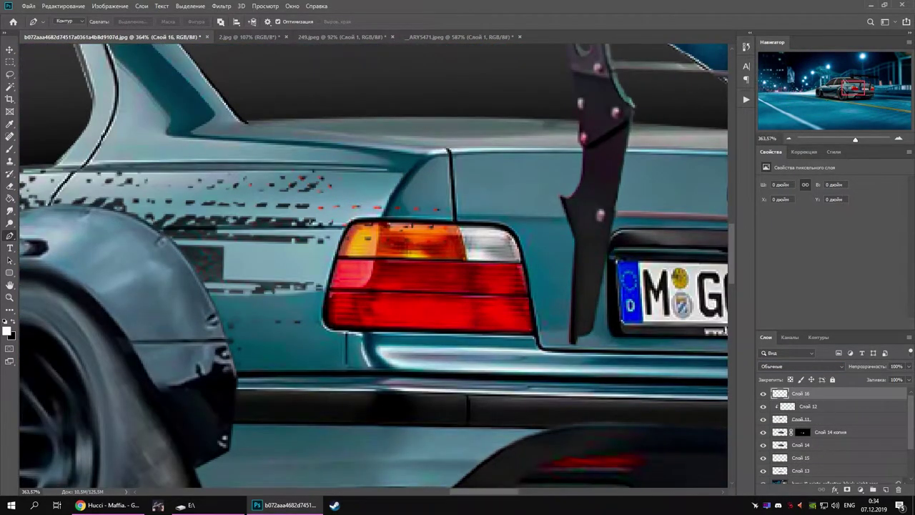
- Paint light streaks at the car's rear with the brush and soften them with a blur
drag(500, 286, 153, 265)
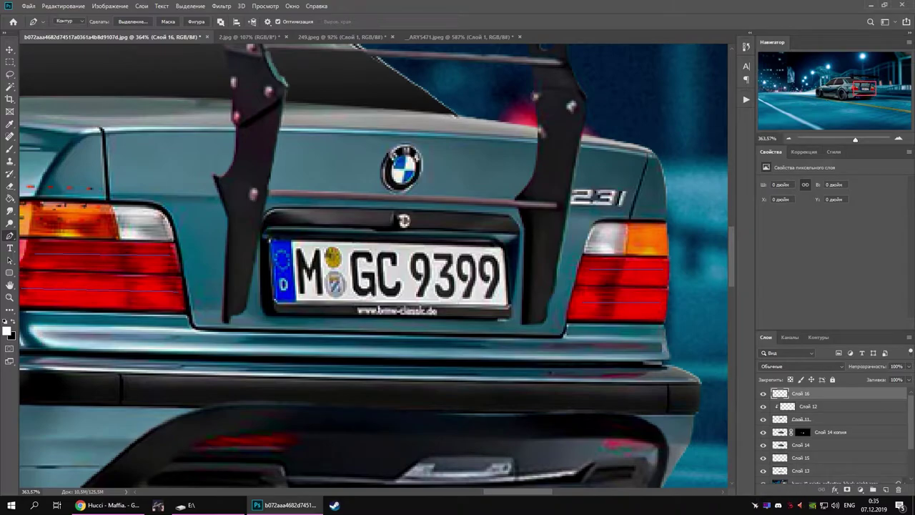
scroll(378, 264, down, 3)
key(b)
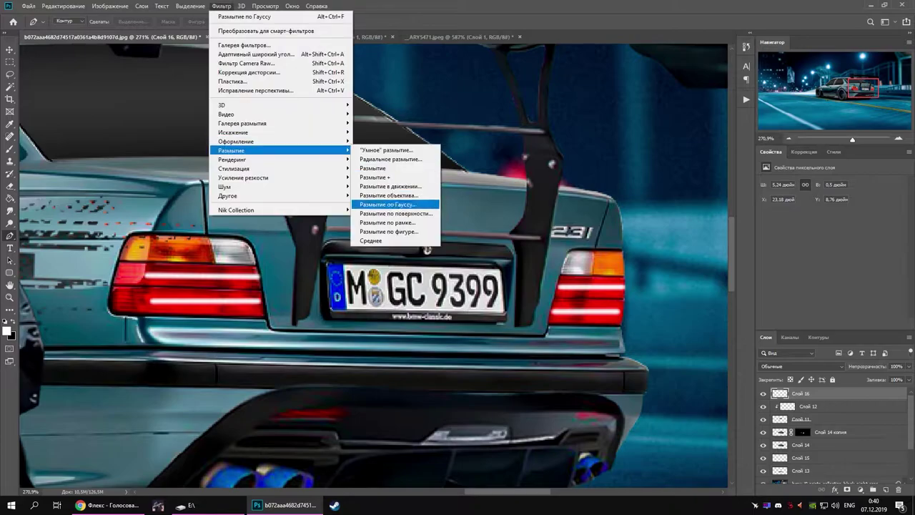
click(390, 205)
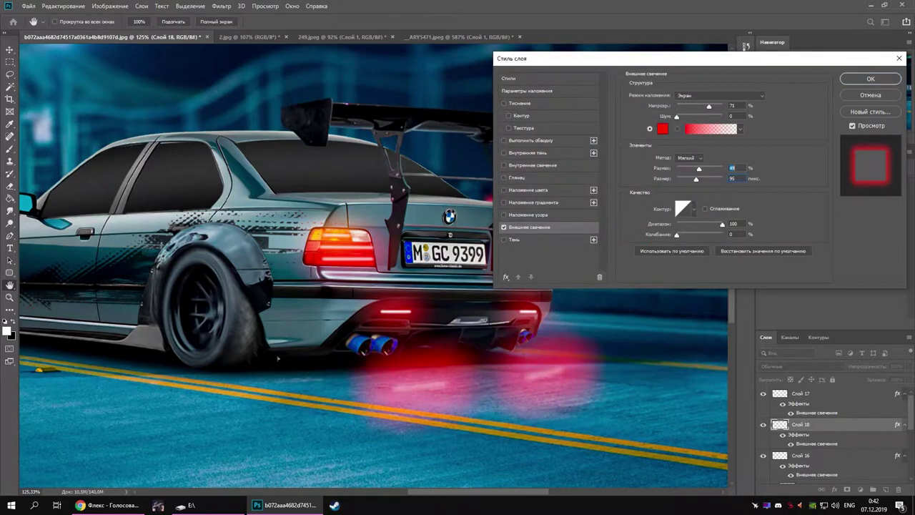
- Paint a red stroke under the rear bumper on a new layer and Gaussian-blur it (~24.9 px)
key(Return)
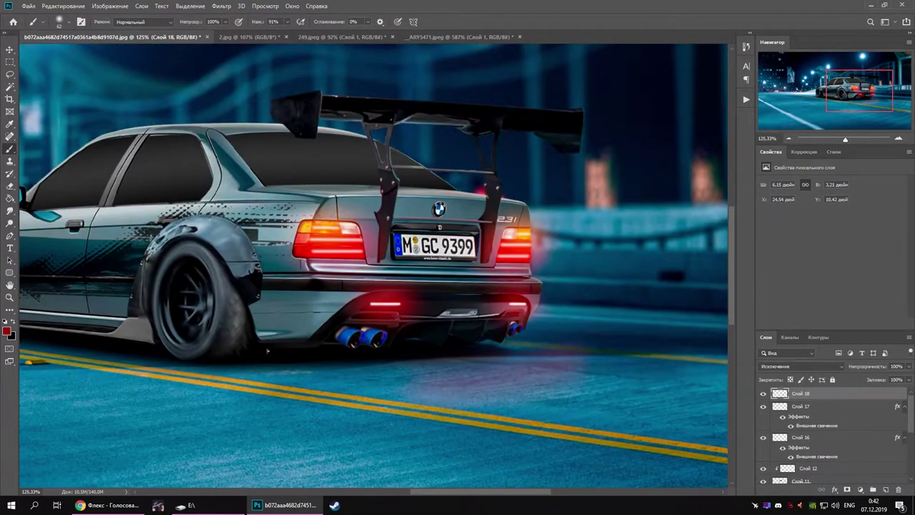
key(Return)
key(b)
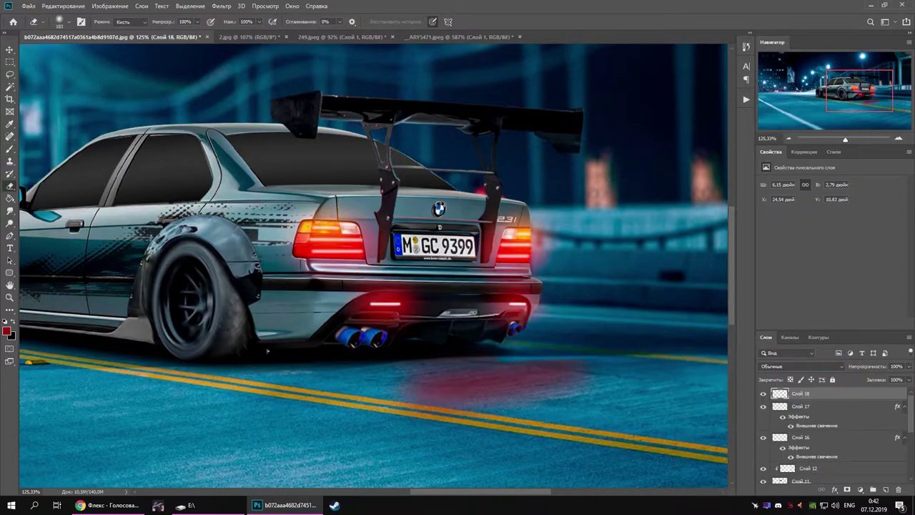
drag(268, 350, 346, 262)
key(ctrl+z)
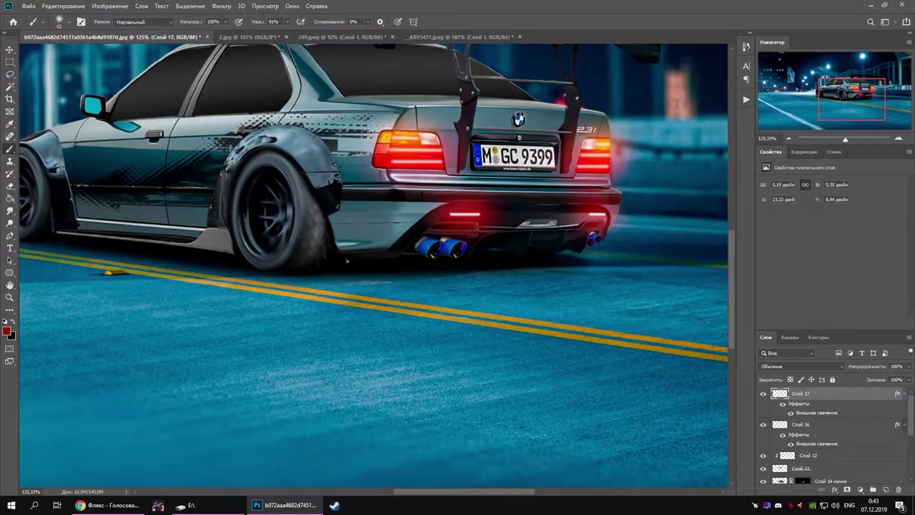
key(ctrl+alt+f)
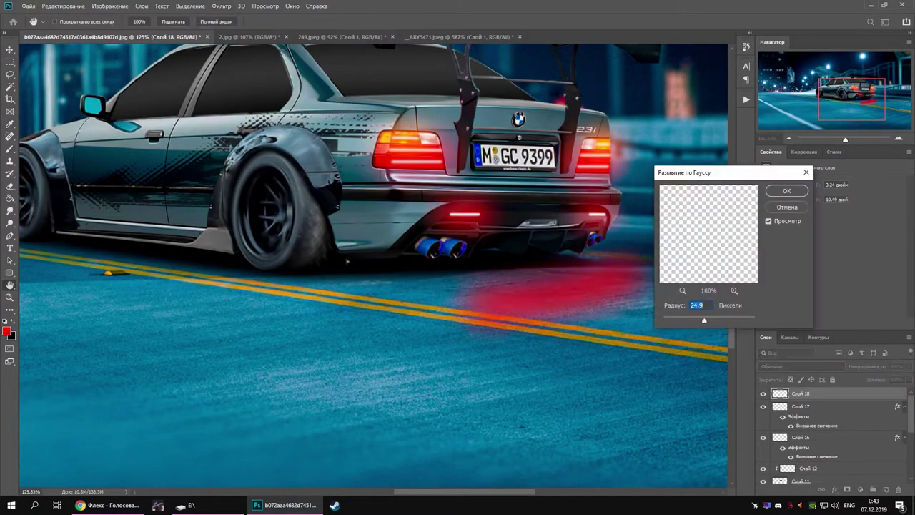
key(Return)
- Stamp all visible layers into a new merged layer, then bring in the muzzle-flash image
scroll(347, 262, down, 3)
scroll(343, 286, down, 2)
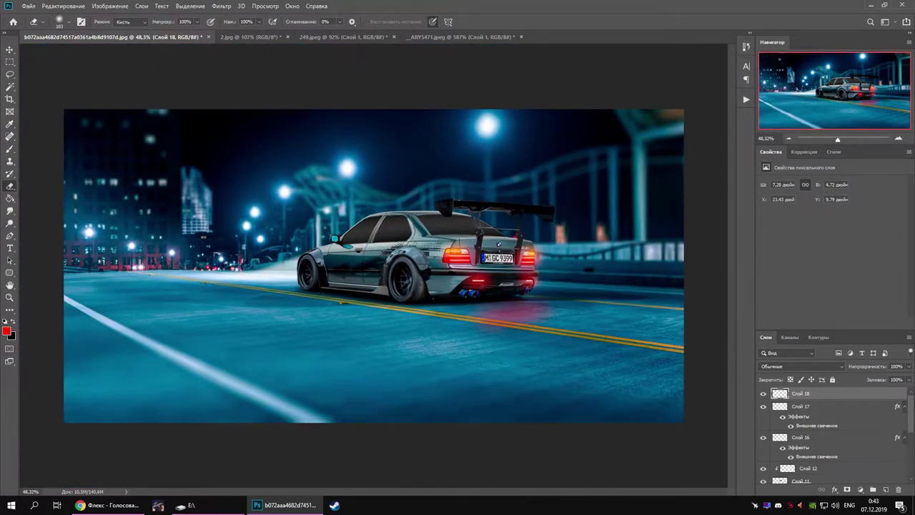
key(ctrl+shift+alt+e)
key(e)
key(alt+F9)
click(222, 5)
key(Escape)
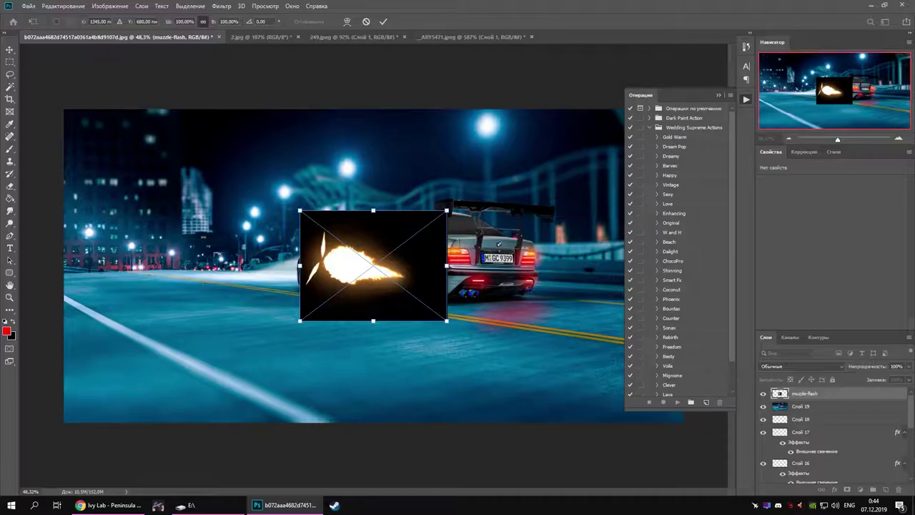
click(800, 367)
- Blend the muzzle-flash in Screen mode and fit it onto the left exhaust pipe
click(786, 429)
drag(343, 255, 307, 257)
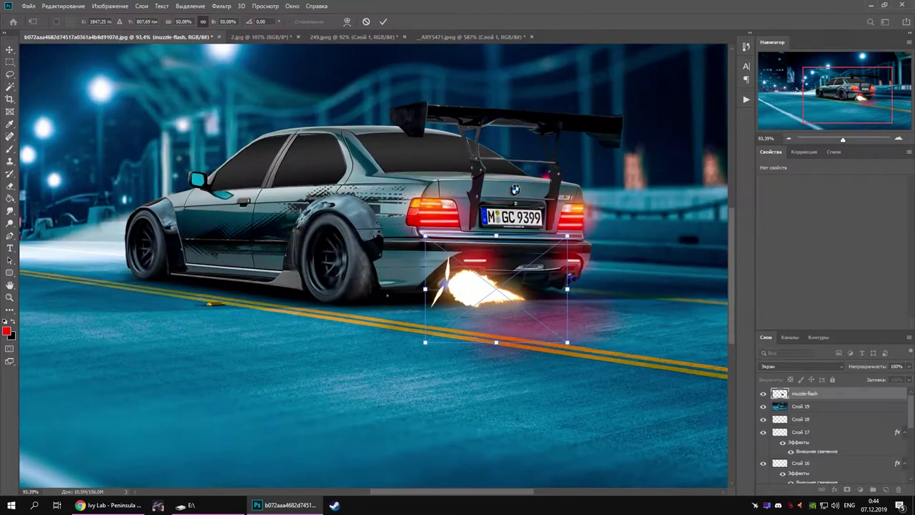
scroll(540, 315, up, 3)
mouse_move(567, 342)
mouse_down()
mouse_move(500, 286)
mouse_move(512, 220)
mouse_up()
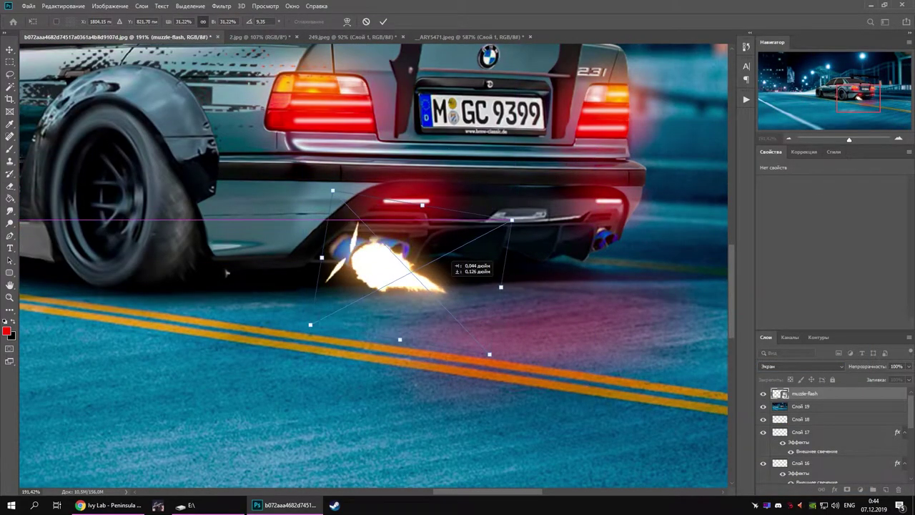
key(Return)
scroll(226, 273, up, 1)
key(b)
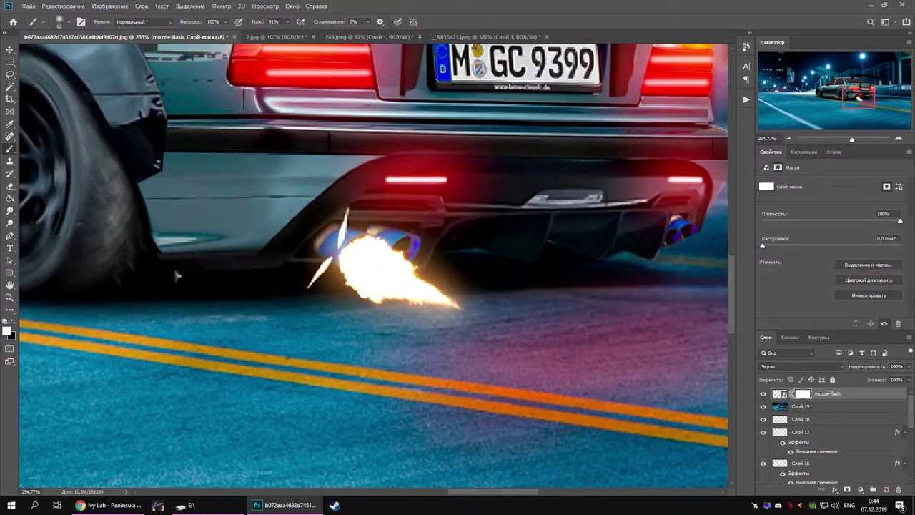
scroll(178, 276, down, 3)
- Duplicate and nudge the left flame for a fuller burst, erasing its edges
key(ctrl+j)
scroll(177, 276, down, 3)
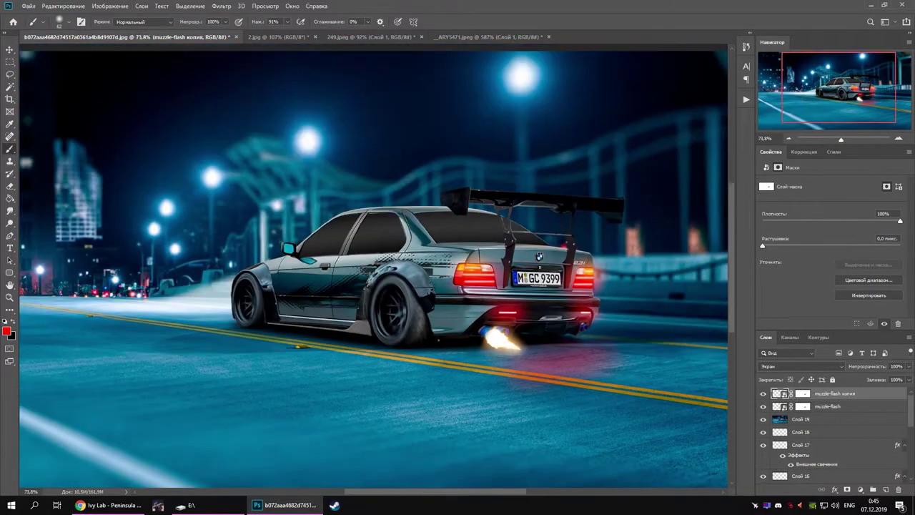
scroll(447, 296, up, 5)
key(e)
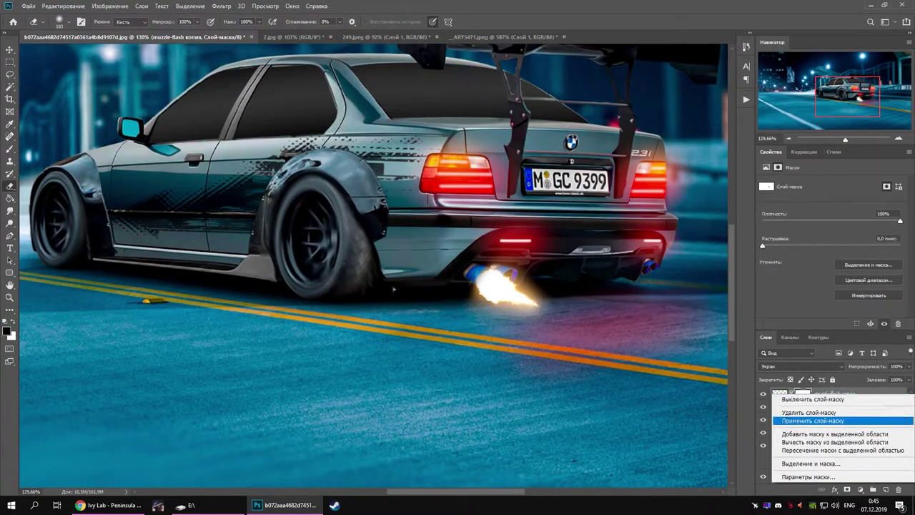
key(ctrl+t)
scroll(205, 228, up, 2)
key(shift+Right)
right_click(472, 168)
key(Escape)
scroll(234, 327, down, 3)
- Place a flame copy on the right exhaust pipe and double it with a nudged copy
key(ctrl+j)
key(ctrl+t)
drag(358, 328, 494, 321)
scroll(493, 322, up, 2)
key(Return)
key(ctrl+j)
key(ctrl+t)
scroll(463, 263, up, 3)
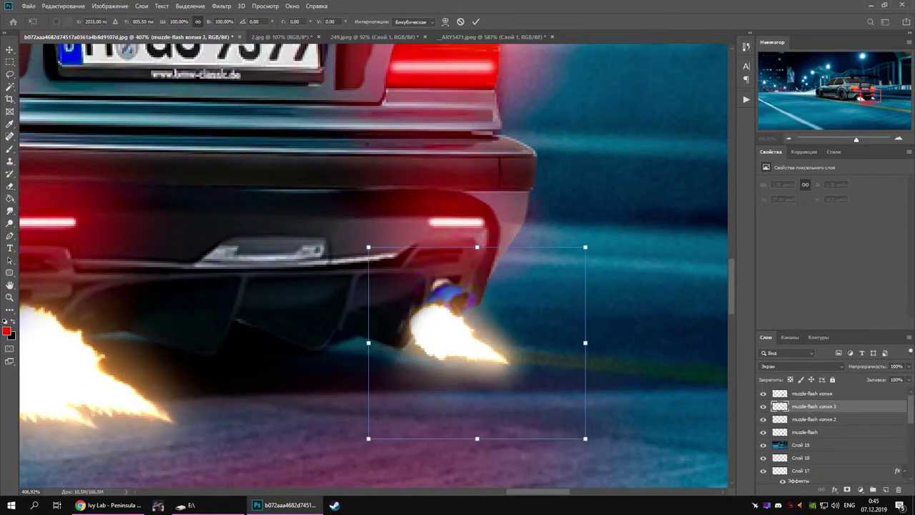
key(shift+Right)
- Soften the right exhaust flame copies with a resized soft eraser
key(alt+bracketleft)
key(alt+bracketleft)
right_click(390, 312)
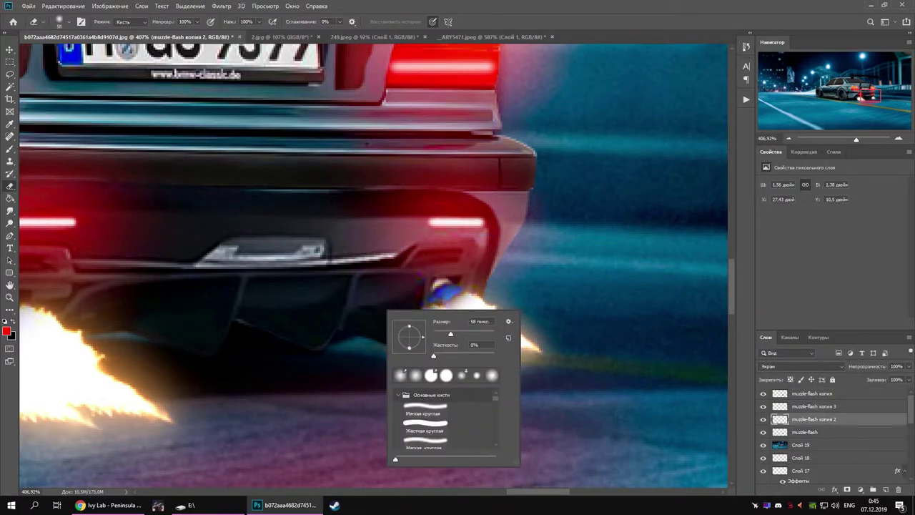
key(Escape)
scroll(244, 335, down, 3)
scroll(243, 335, down, 3)
scroll(243, 335, up, 4)
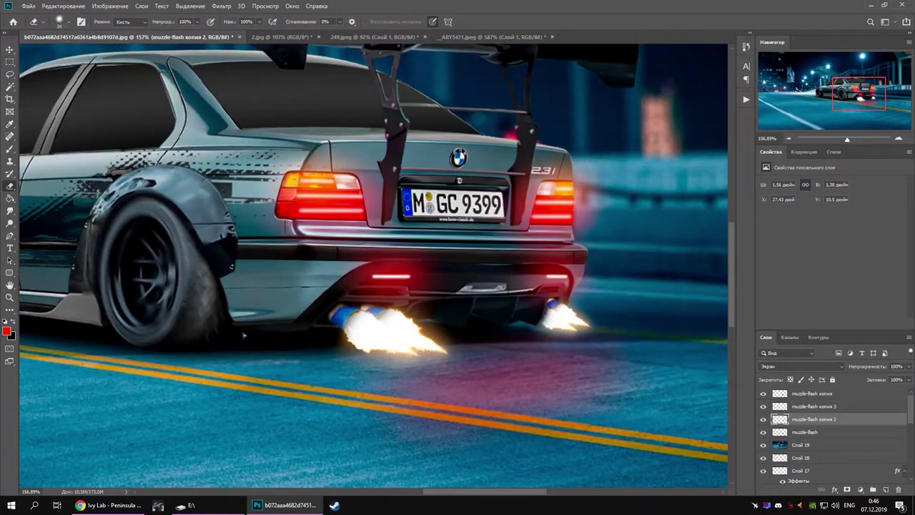
- Sample the flame and fine-tune a yellow paint colour for the exhaust glow
key(b)
alt+click(358, 348)
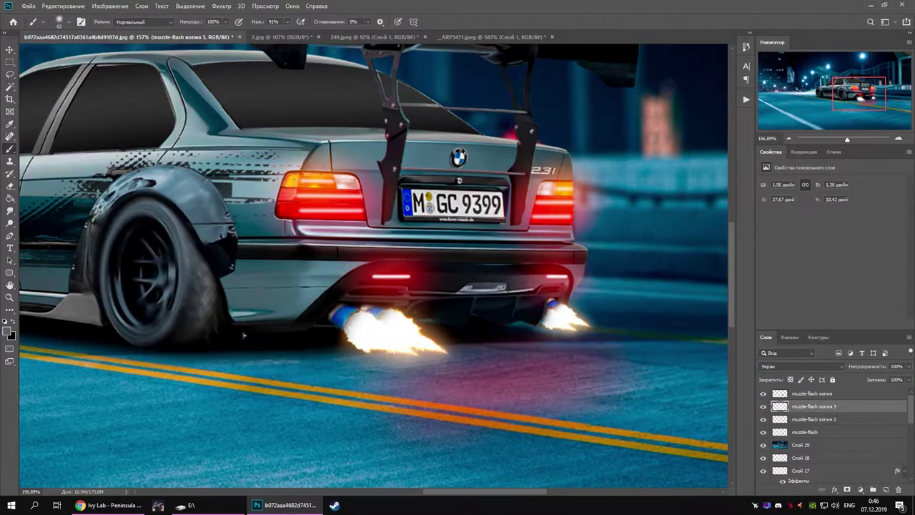
click(7, 329)
key(Return)
scroll(177, 330, up, 2)
alt+click(437, 343)
scroll(697, 342, up, 1)
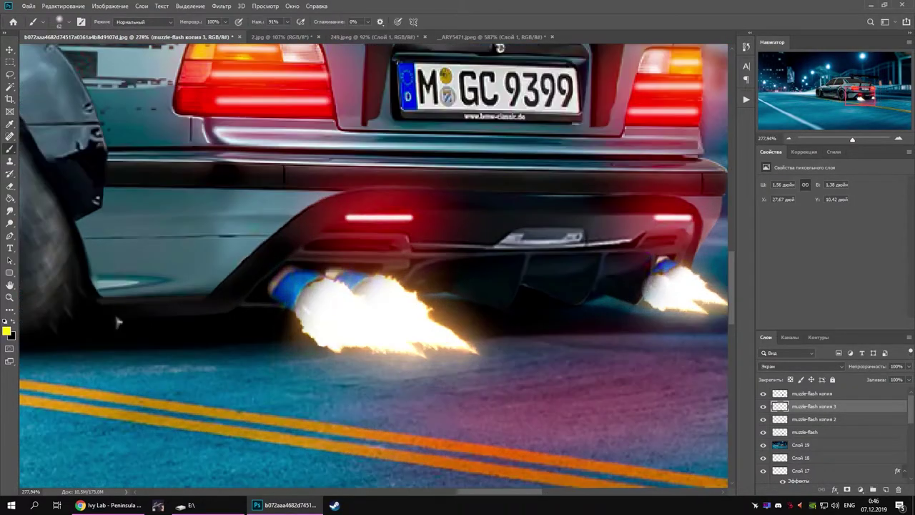
scroll(697, 342, up, 1)
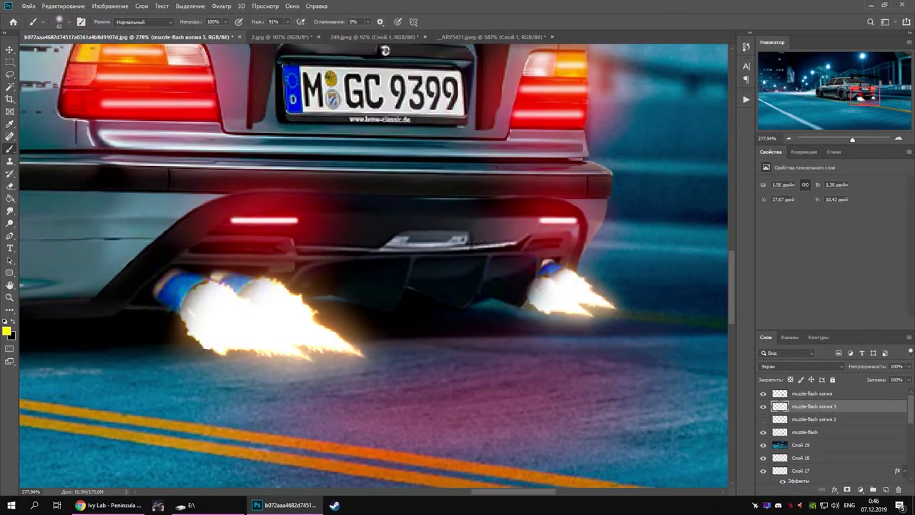
scroll(363, 373, down, 2)
scroll(363, 372, down, 1)
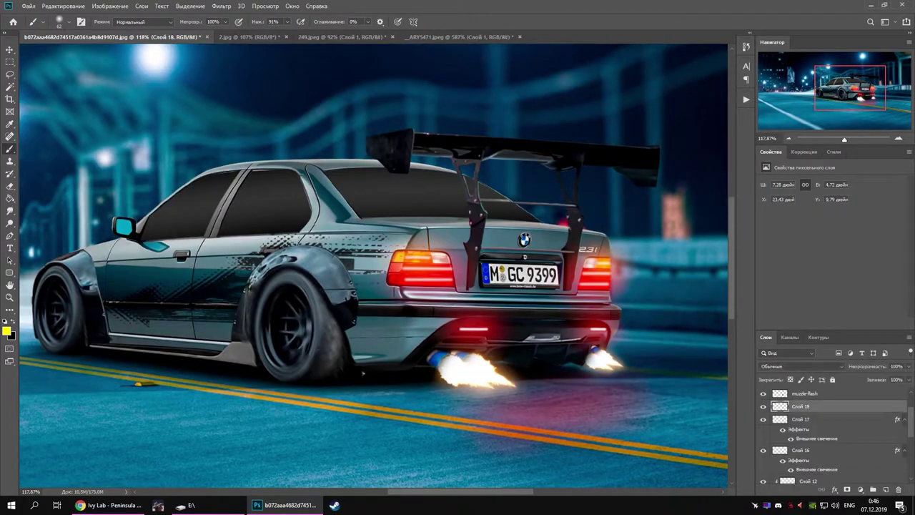
scroll(364, 372, up, 2)
click(222, 6)
- Erase stray flame edges and extend the layer beneath the car slightly lower
key(e)
scroll(317, 364, down, 1)
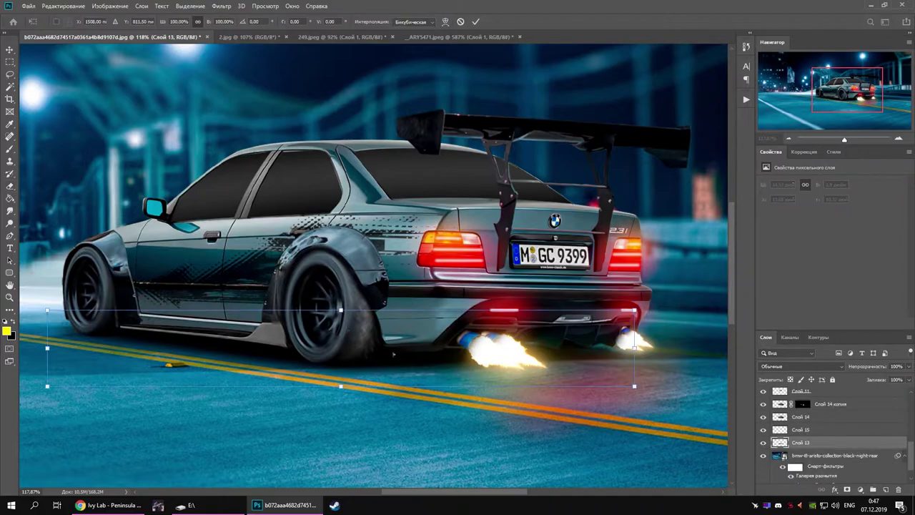
drag(353, 386, 348, 394)
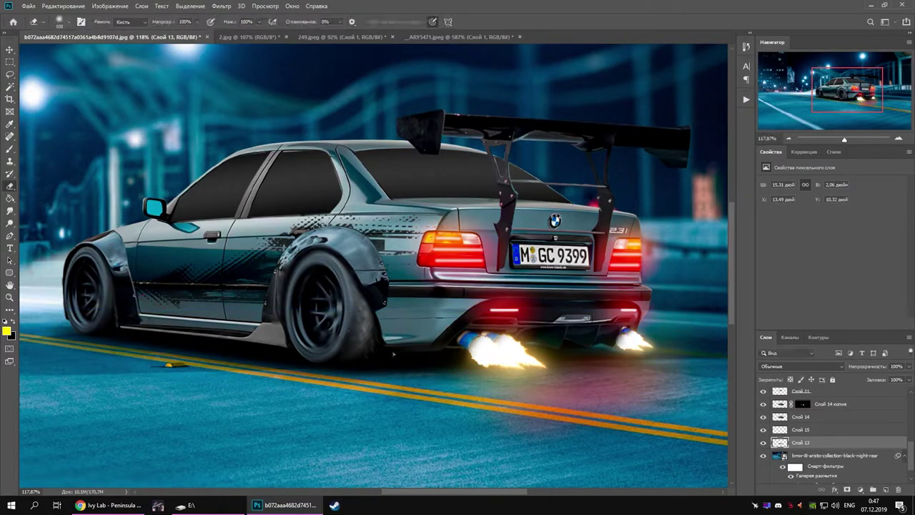
scroll(393, 353, down, 2)
- Try placing the lightning-sky and milky-way photos, cancelling both
click(184, 504)
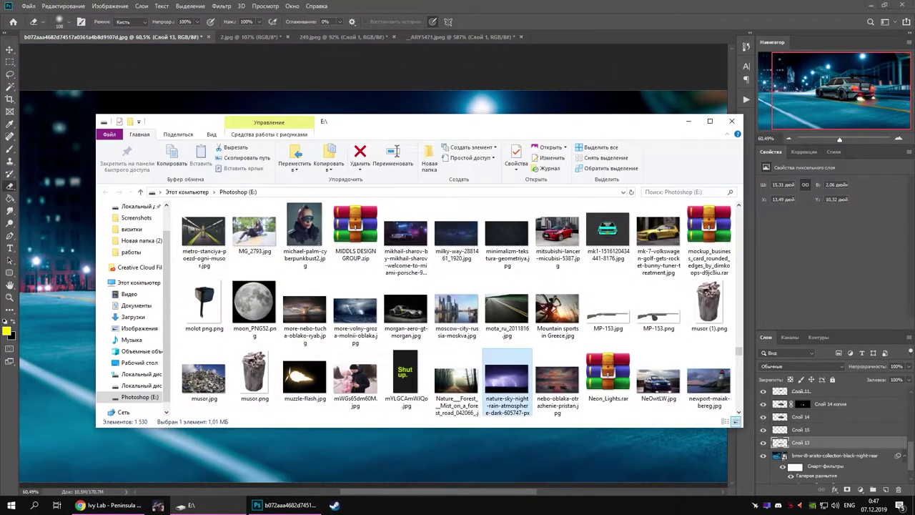
drag(475, 409, 379, 143)
key(Escape)
click(184, 505)
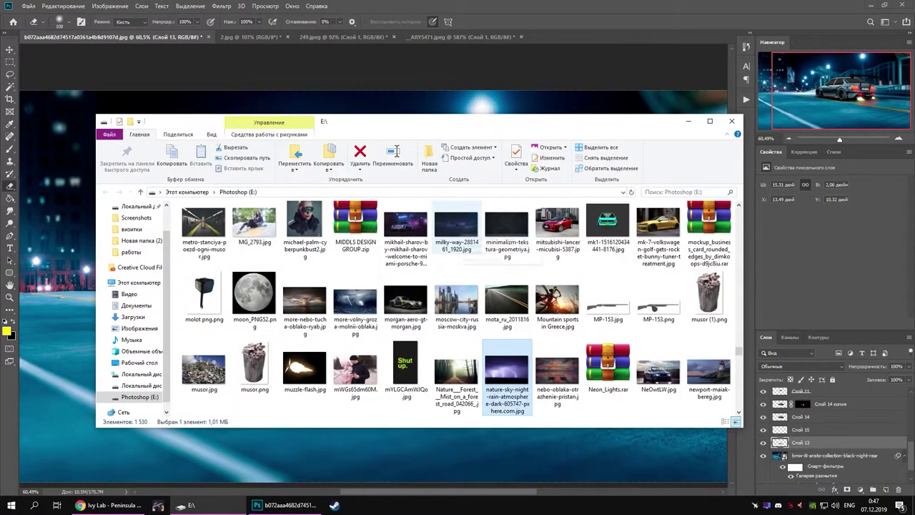
double_click(494, 372)
drag(451, 264, 372, 179)
drag(725, 246, 597, 194)
key(Escape)
click(185, 504)
- Flip the drift-smoke image horizontally, move it right, and set it to Screen blend
right_click(344, 337)
mouse_move(336, 215)
mouse_down()
mouse_move(357, 300)
mouse_move(554, 293)
mouse_up()
click(388, 445)
key(Return)
click(801, 366)
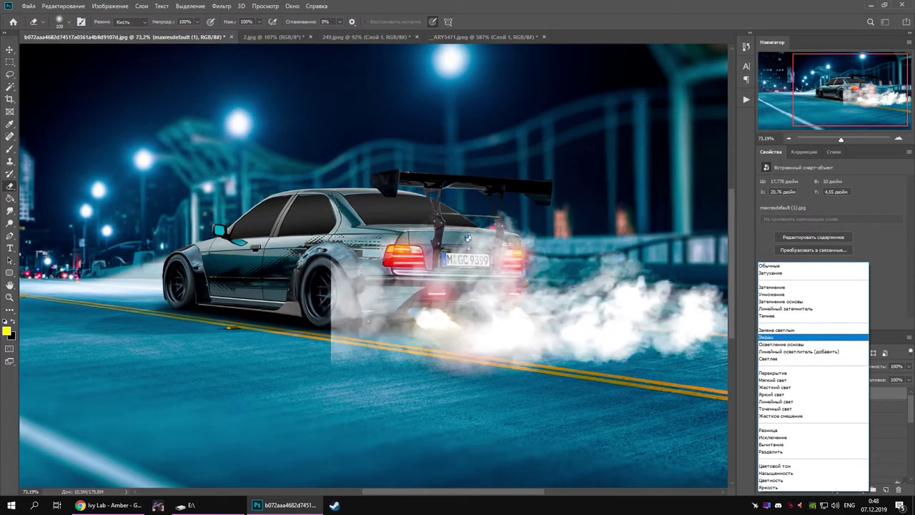
click(794, 332)
- Scale and move the smoke around the car's rear wheel
key(ctrl+t)
drag(487, 325, 528, 336)
drag(637, 153, 579, 161)
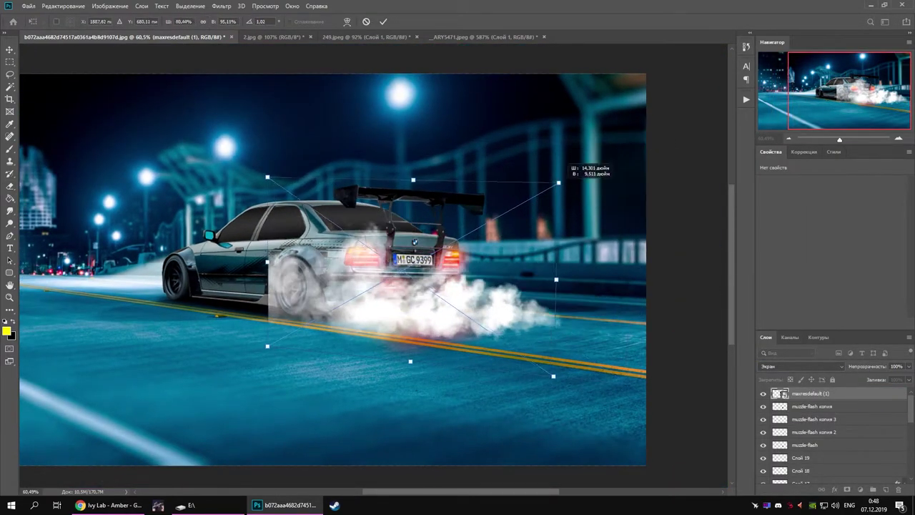
key(Return)
alt+scroll(371, 265, up, 3)
alt+scroll(372, 264, down, 3)
- Duplicate the smoke, apply its layer mask, and stretch the copy further right
key(ctrl+j)
key(ctrl+t)
right_click(803, 393)
click(794, 388)
key(ctrl+t)
drag(538, 307, 674, 306)
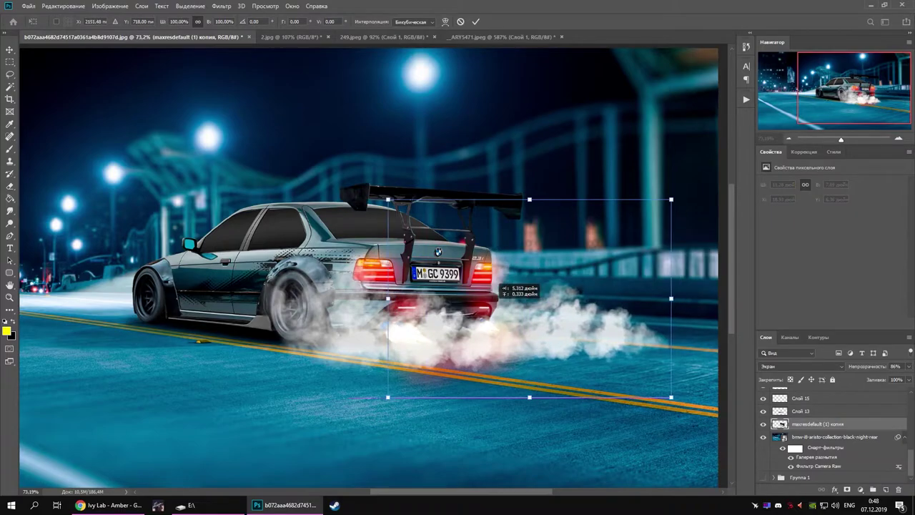
key(Return)
- Paint dark skid marks with a tire-mark brush and shift them up and left
alt+scroll(501, 343, up, 2)
key(p)
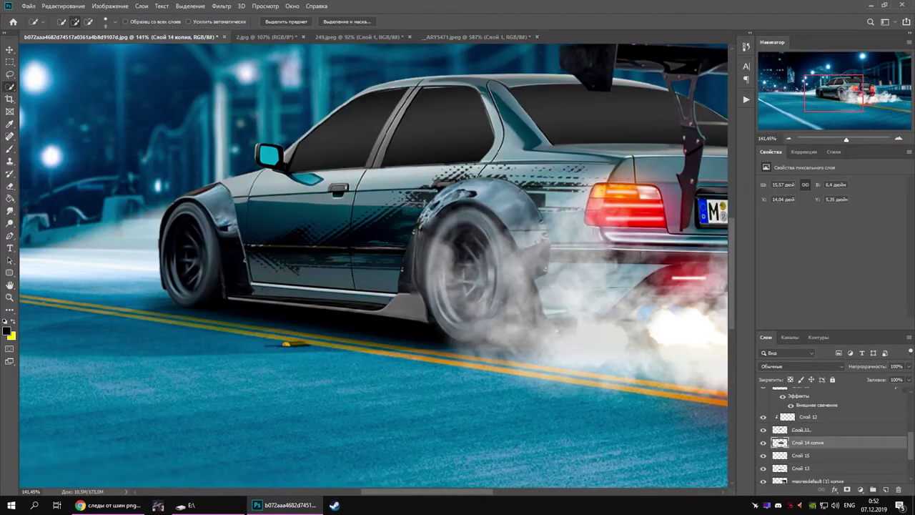
click(463, 373)
key(Return)
alt+scroll(542, 313, down, 3)
key(ctrl+t)
drag(522, 322, 464, 311)
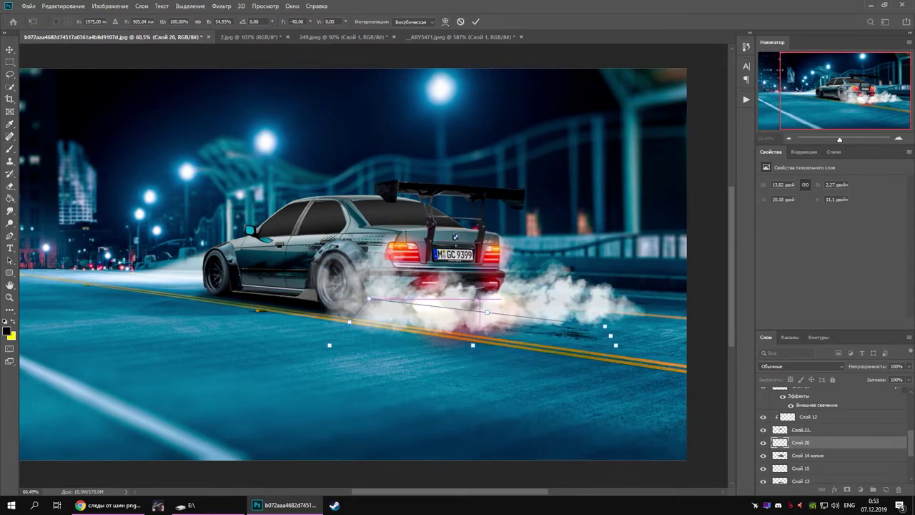
- Duplicate the tire marks, position the copy, and move it below the smoke layers
alt+scroll(612, 276, up, 5)
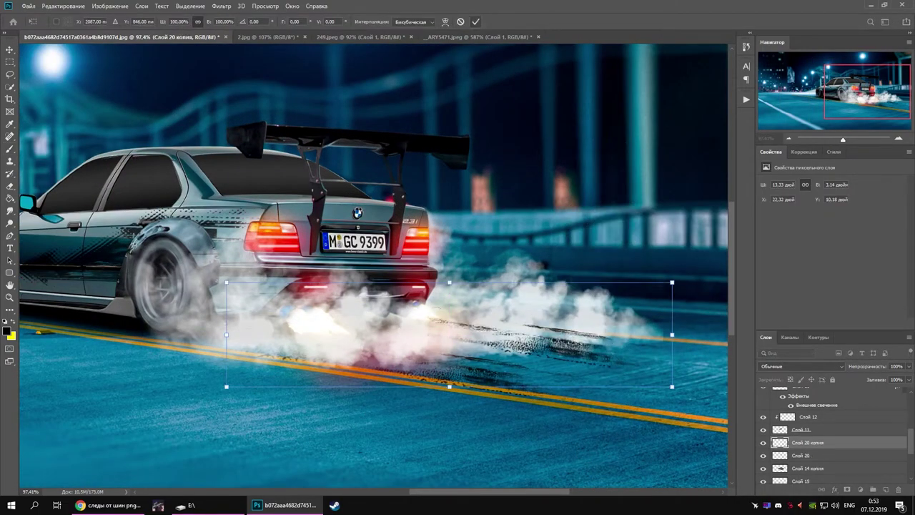
key(Return)
key(ctrl+j)
key(b)
key(ctrl+t)
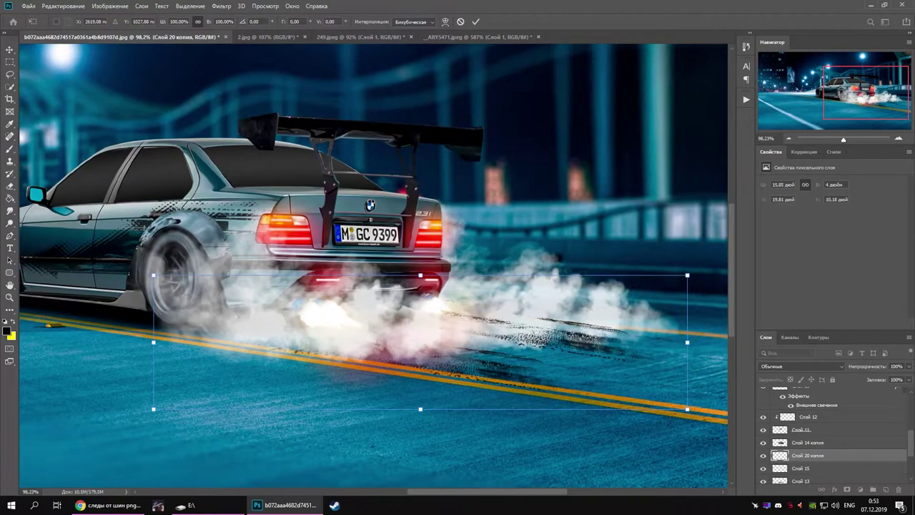
alt+scroll(693, 422, down, 3)
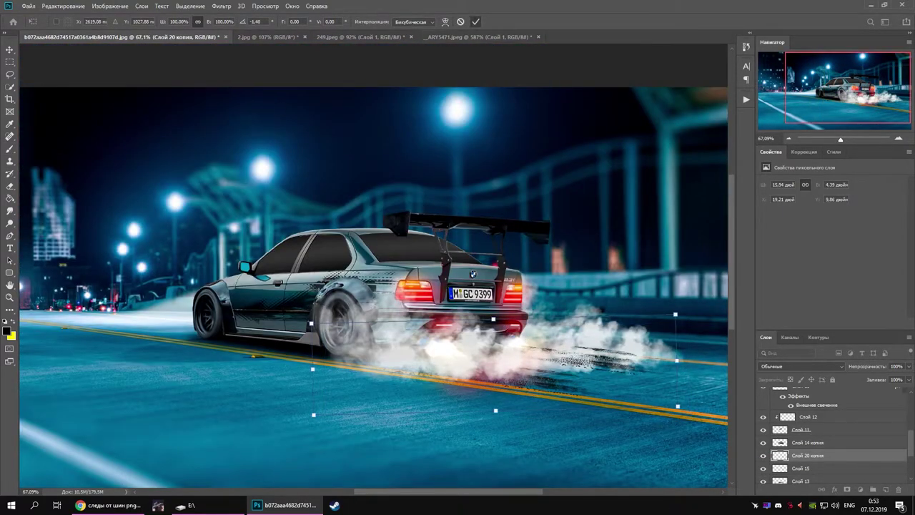
key(Return)
key(ctrl+bracketleft)
key(ctrl+bracketleft)
key(ctrl+bracketleft)
alt+scroll(372, 264, up, 3)
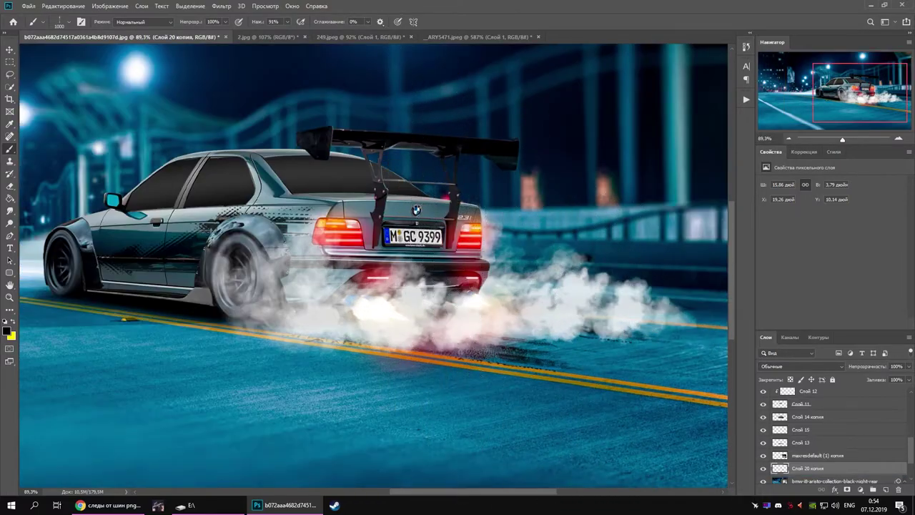
- Add a hiding layer mask with a soft brush over the car's rear speckles
key(ctrl+shift+alt+n)
right_click(557, 342)
key(bracketright)
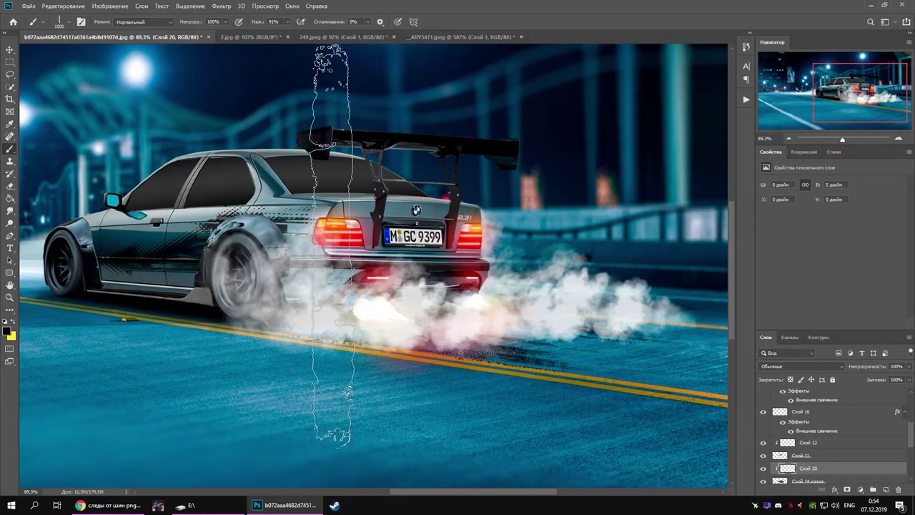
right_click(459, 292)
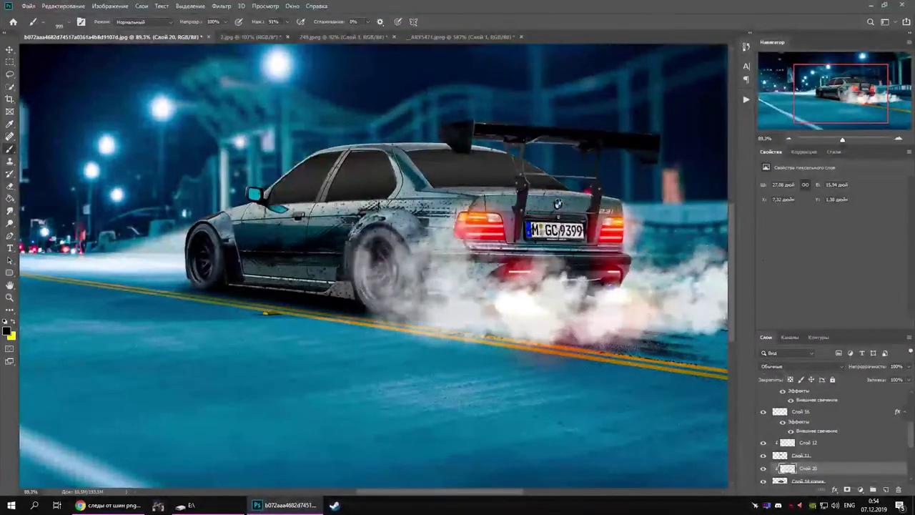
alt+click(860, 490)
right_click(333, 280)
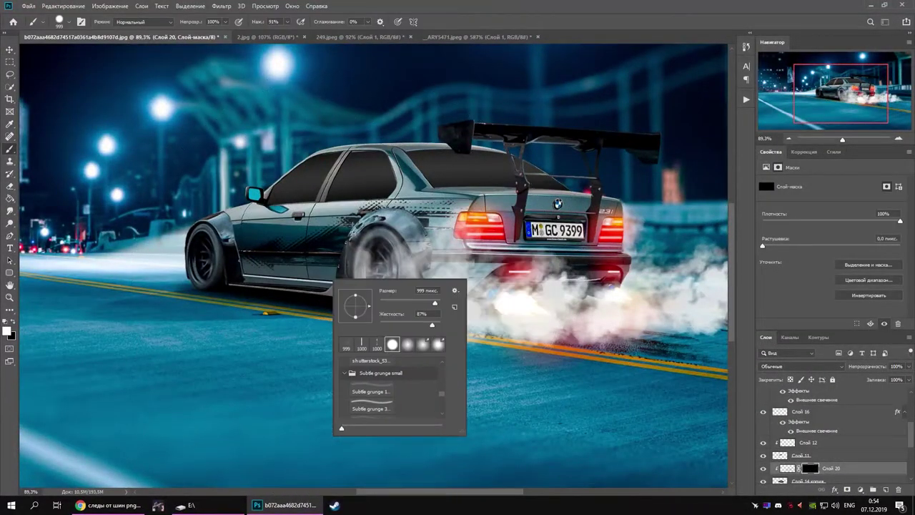
scroll(333, 281, up, 3)
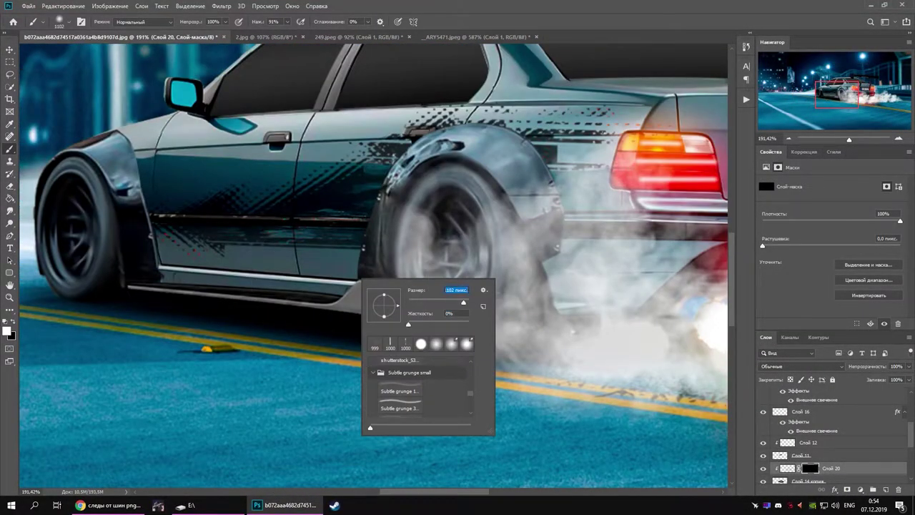
key(Escape)
drag(358, 300, 164, 343)
- Reveal the rear on the mask, removing the speckles, and stamp all visible layers
key(e)
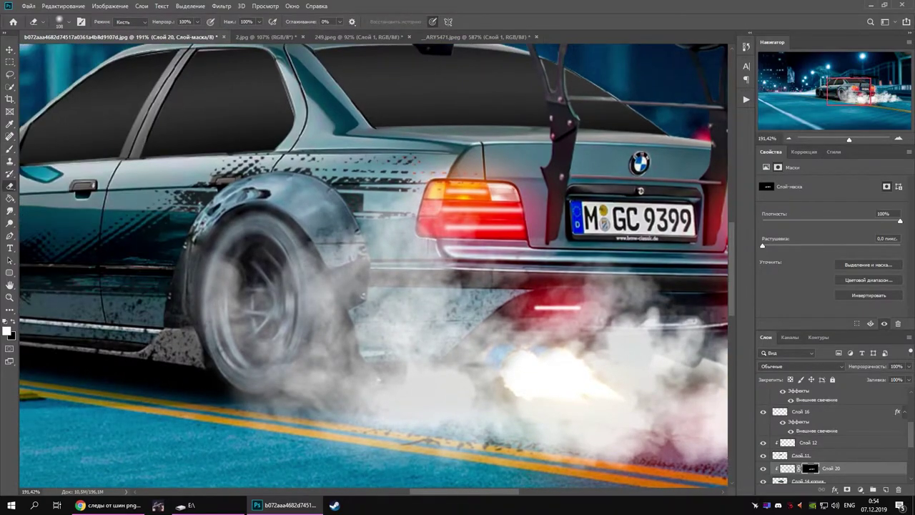
scroll(436, 270, down, 3)
scroll(436, 270, down, 3)
scroll(436, 270, down, 2)
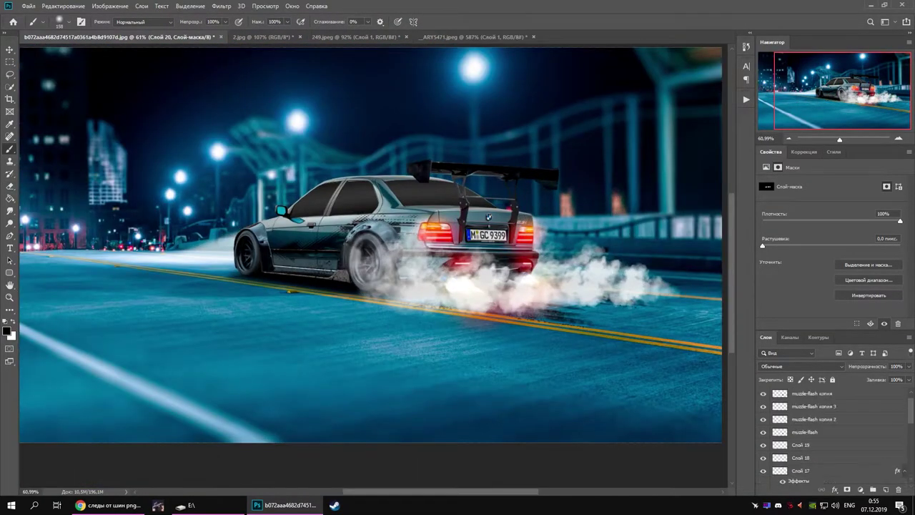
key(ctrl+shift+alt+e)
click(222, 6)
- Apply the last Color Efex Pro 4 filter stack with Cross Processing method Y06
click(243, 16)
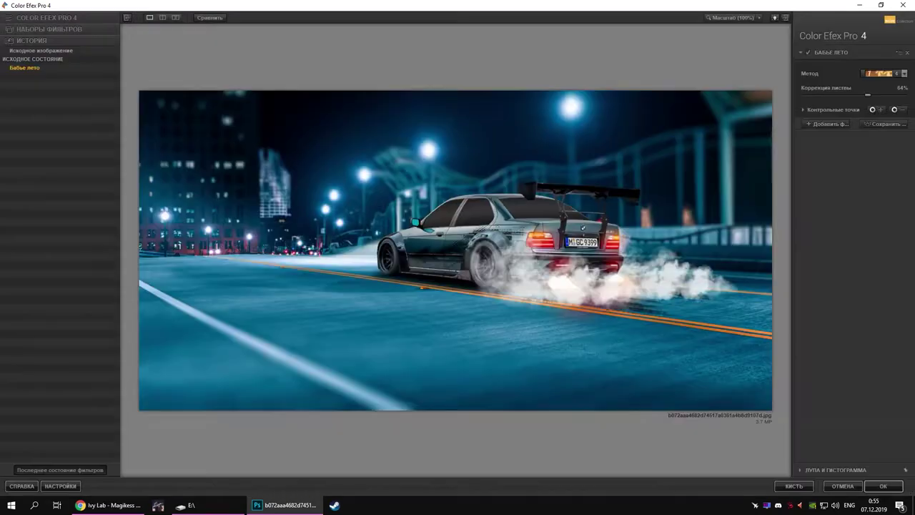
click(60, 470)
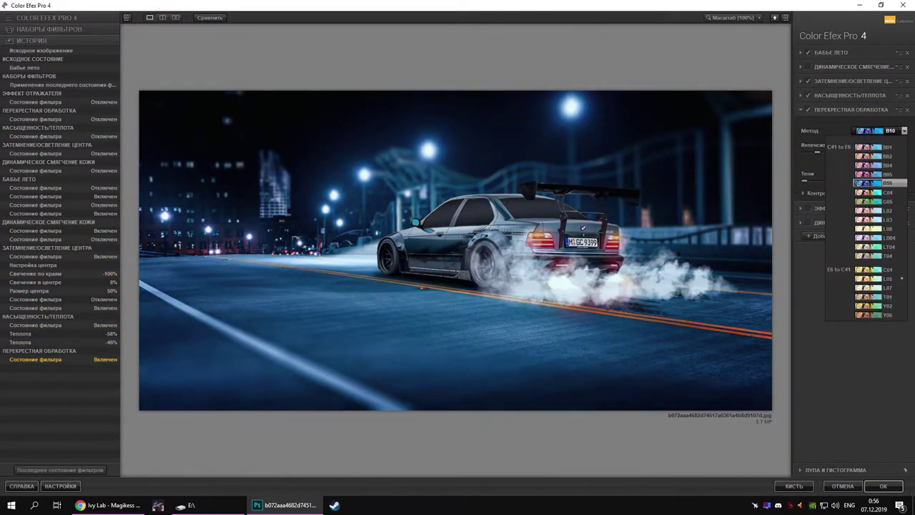
key(Down)
key(Down)
key(Down)
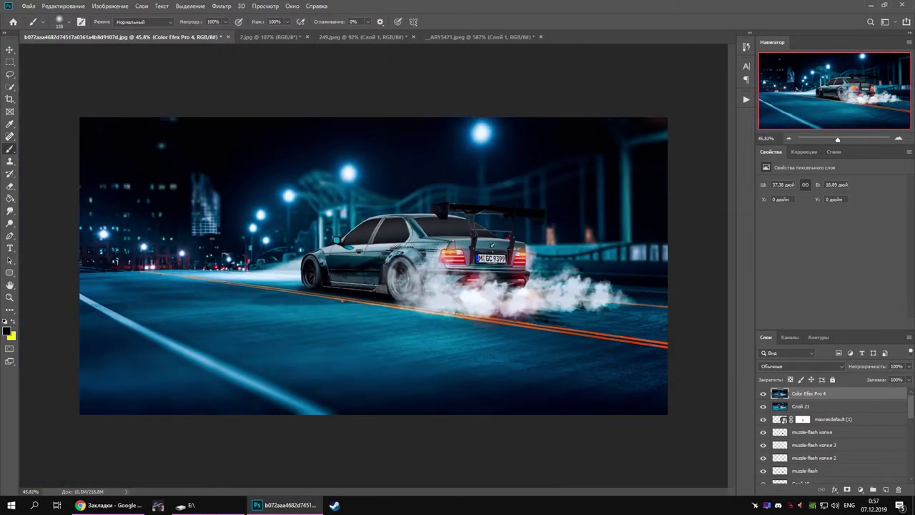
- Run the SupremeTones Wedding action from the Actions panel
key(alt+F9)
scroll(680, 250, down, 2)
click(678, 402)
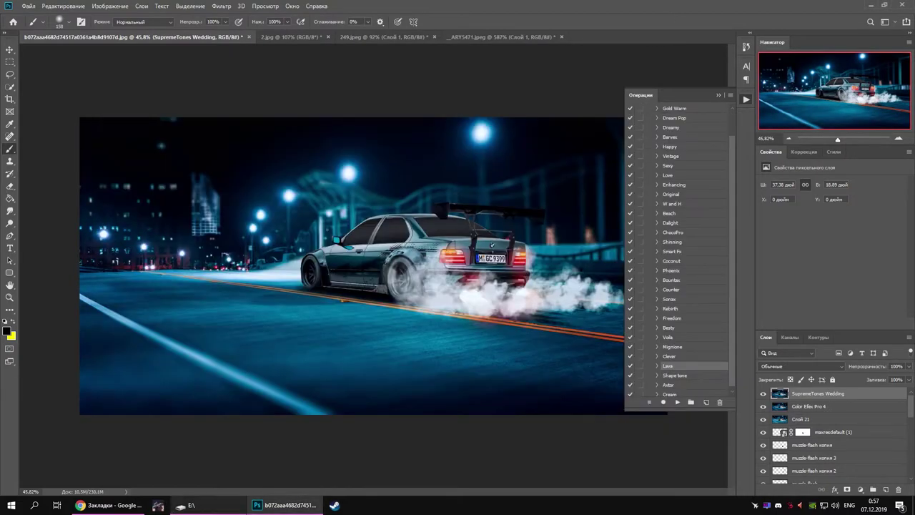
- Set the lightning layer to Screen, adjust its Hue/Saturation and add a layer mask
key(shift+alt+s)
key(ctrl+u)
key(Return)
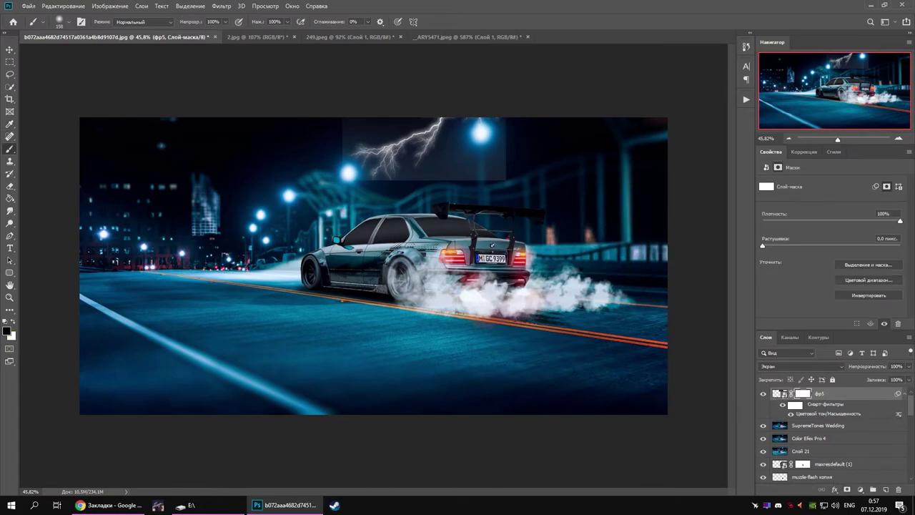
- Soften the lightning with a 3.7 Gaussian Blur and set it to Screen blending
click(222, 6)
click(401, 203)
key(Escape)
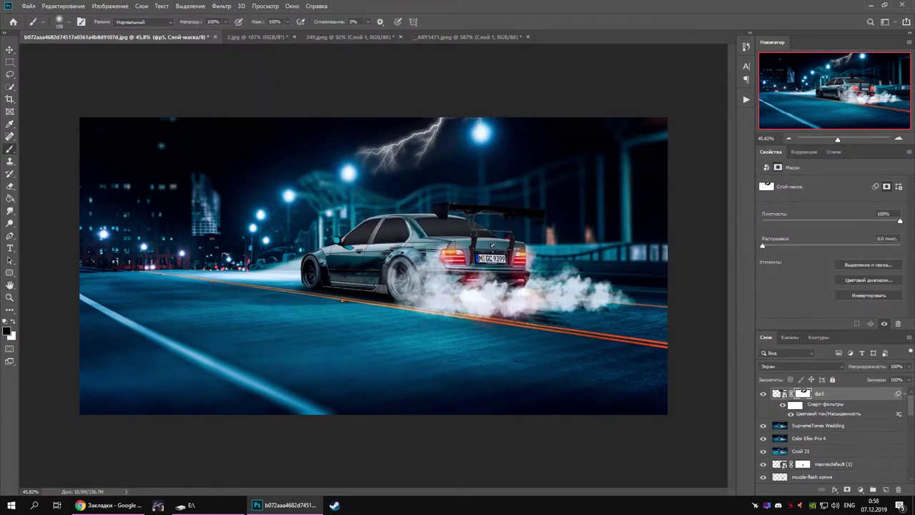
click(221, 5)
click(401, 202)
click(787, 191)
click(787, 366)
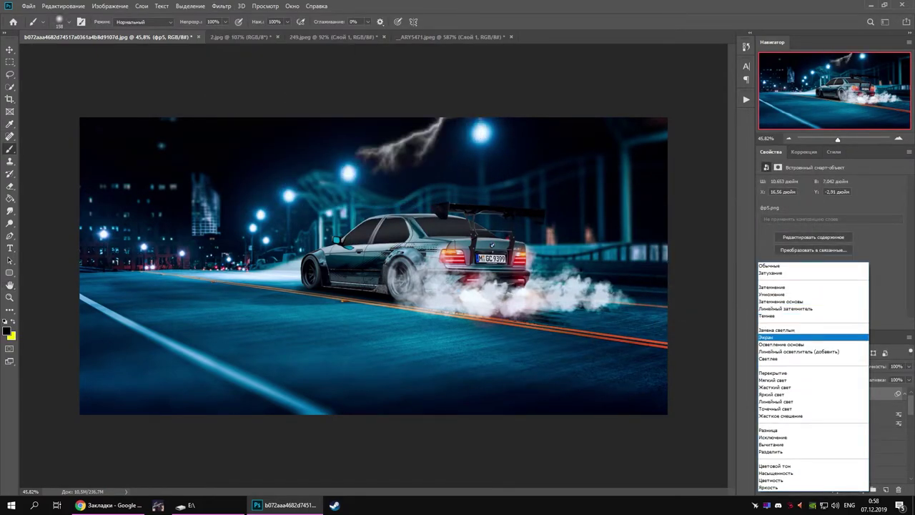
click(765, 337)
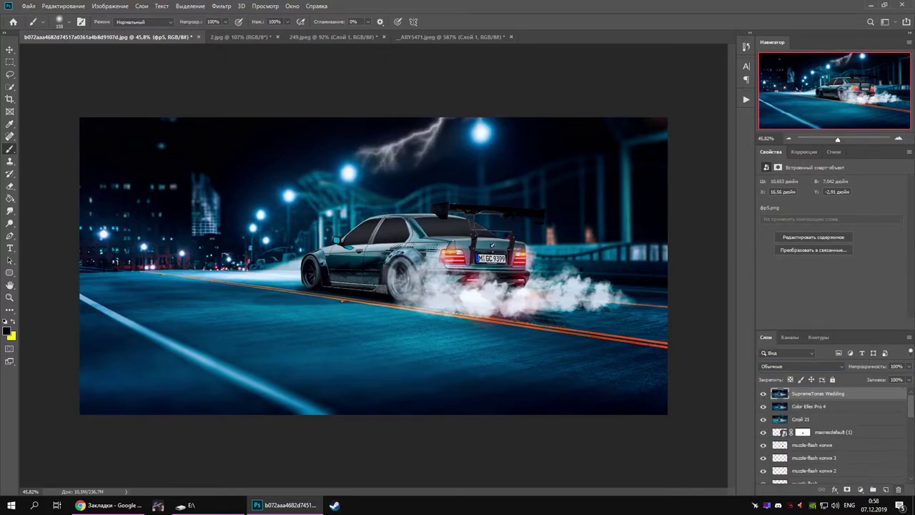
- Open the E: drive folder in Explorer and select the lens-flare image
click(187, 505)
scroll(608, 307, up, 5)
scroll(572, 314, up, 5)
scroll(536, 325, up, 5)
scroll(500, 333, up, 5)
scroll(501, 336, up, 5)
scroll(500, 336, up, 5)
scroll(501, 336, up, 5)
scroll(501, 336, up, 5)
scroll(500, 336, up, 5)
scroll(500, 329, up, 5)
scroll(472, 318, up, 5)
click(356, 233)
- Place the lens-flare PNG on the artwork and move a copy onto another street light
mouse_move(356, 233)
mouse_down()
mouse_move(350, 157)
mouse_move(482, 136)
mouse_move(293, 171)
mouse_up()
key(Return)
key(ctrl+j)
key(Return)
key(ctrl+j)
key(ctrl+t)
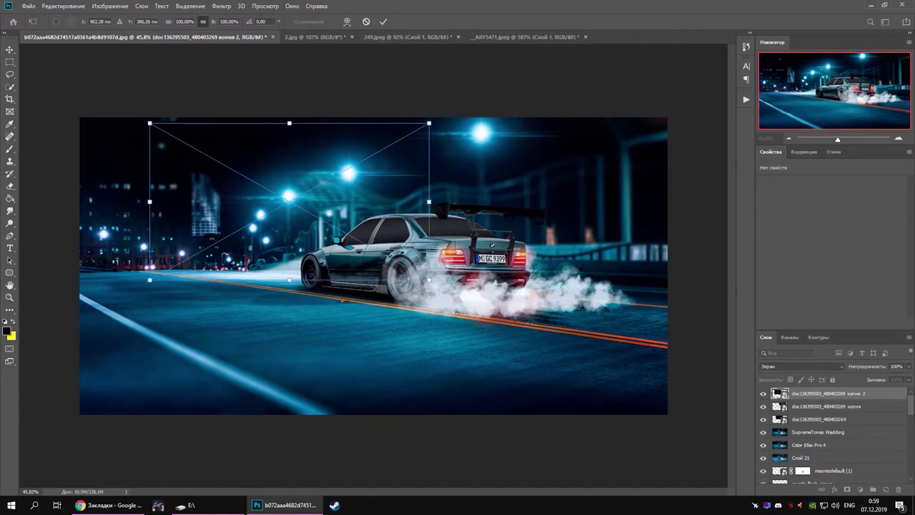
mouse_move(299, 263)
mouse_down()
mouse_move(300, 199)
mouse_move(323, 185)
mouse_up()
key(Return)
- Add more flare copies, one over a left-side light, then rerun SupremeTones Wedding
scroll(325, 214, up, 2)
key(ctrl+j)
key(ctrl+t)
key(Return)
scroll(323, 184, down, 2)
key(b)
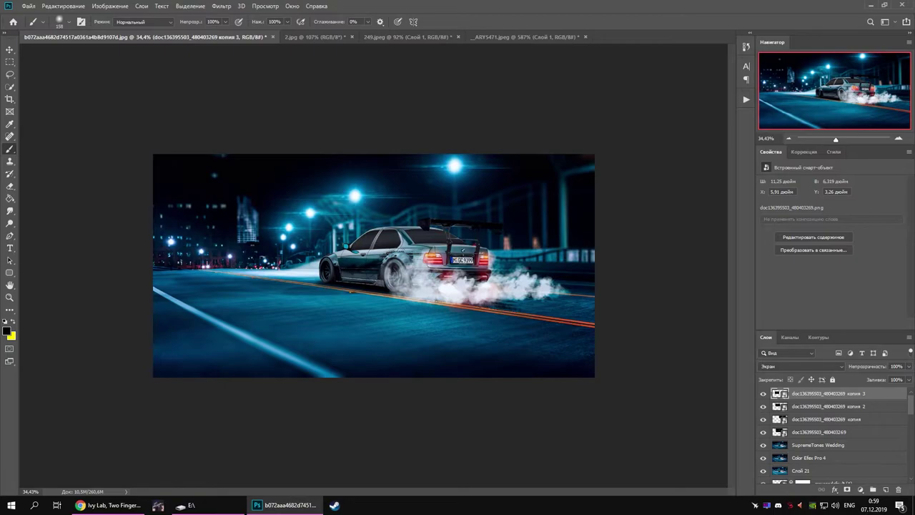
key(ctrl+j)
key(ctrl+t)
drag(382, 279, 176, 244)
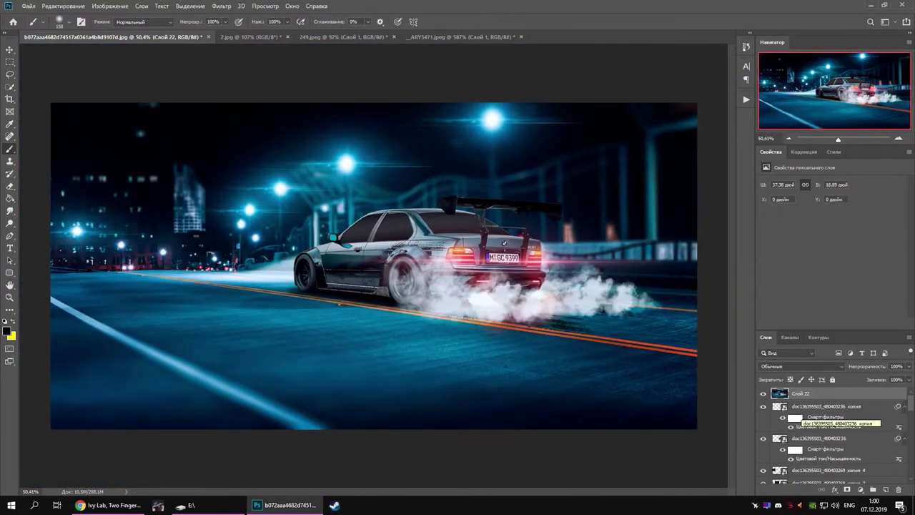
key(alt+F9)
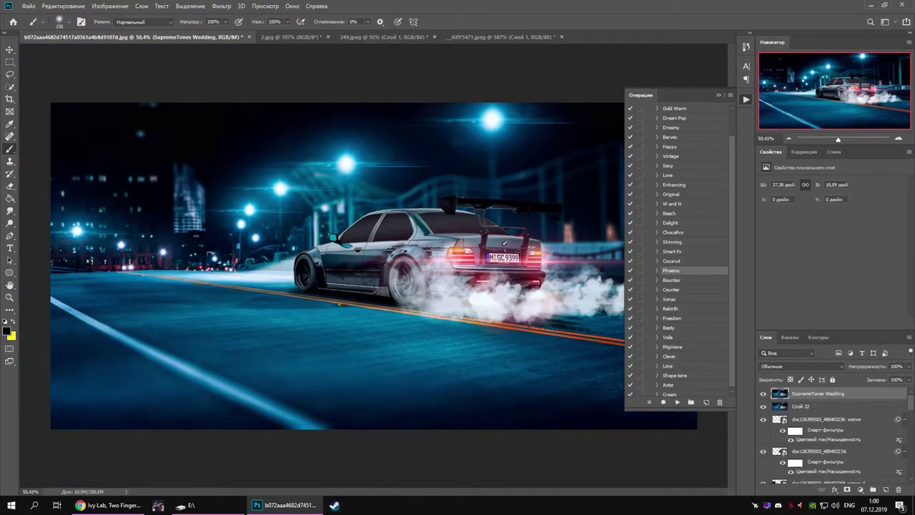
- Apply the Camera Raw Filter with tone-curve values 7, -16 and 12-20
click(222, 5)
click(258, 69)
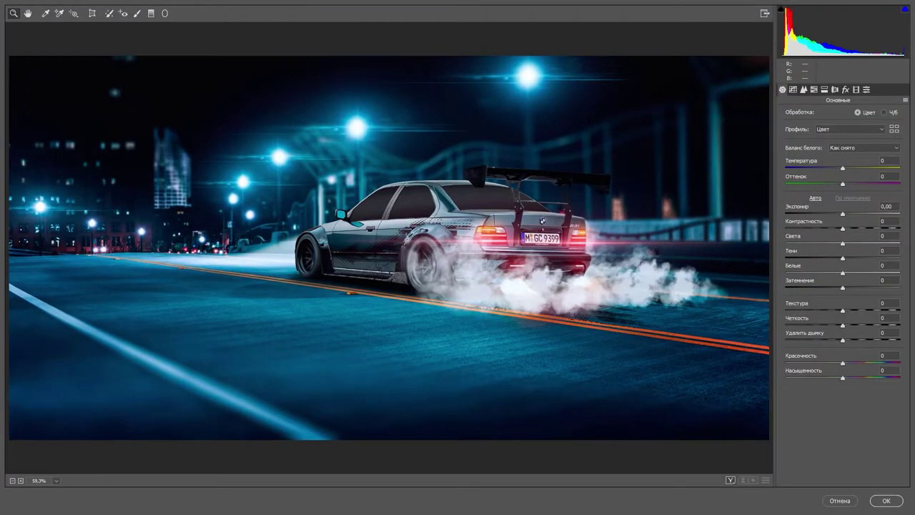
text(7)
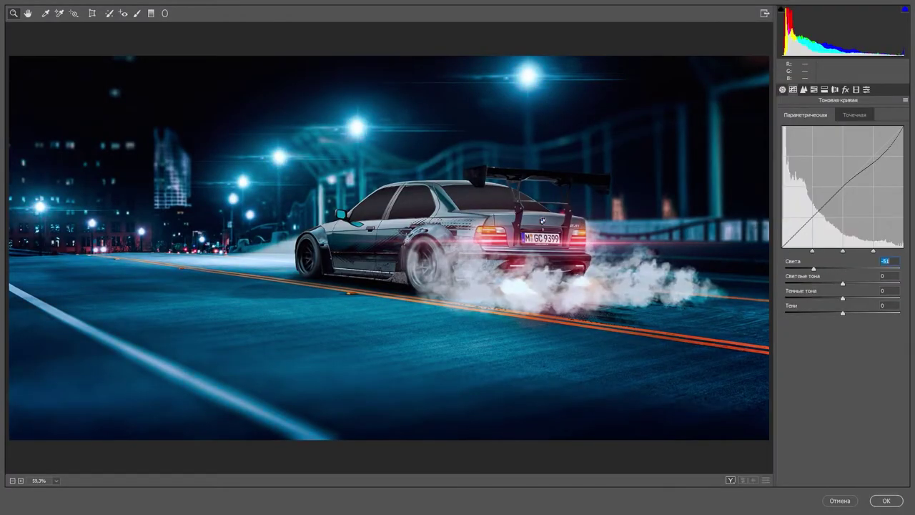
key(Tab)
text(-16)
key(Tab)
text(12-20)
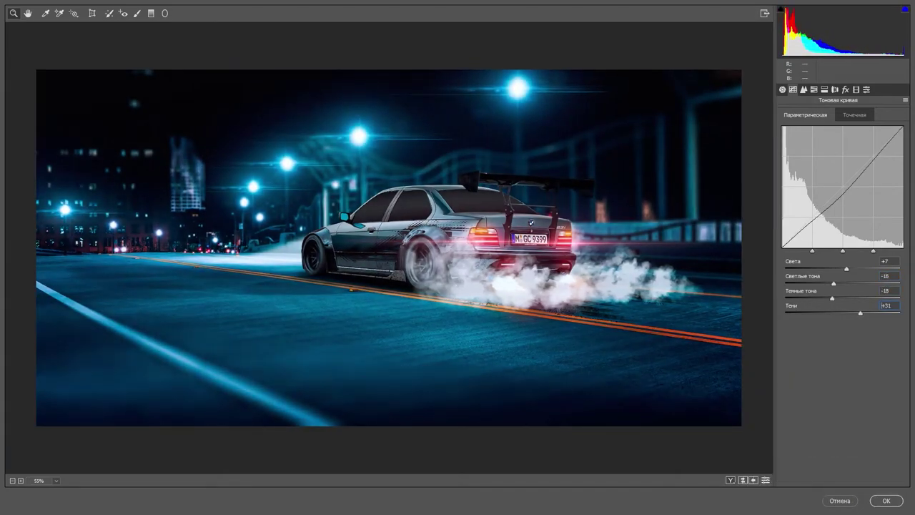
- Add sharpening, raise Blues luminance to +17 and apply the heavy vignette preset
key(ctrl+alt+3)
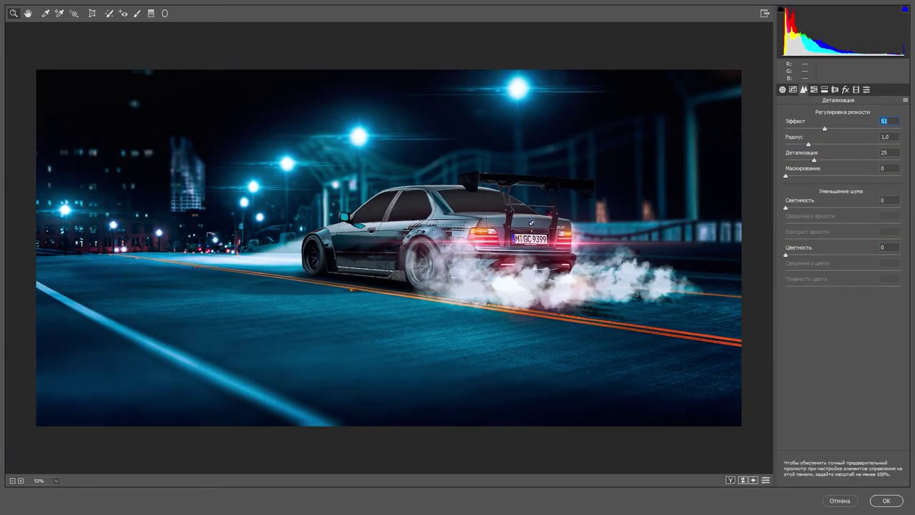
key(ctrl+alt+4)
key(Tab)
key(Tab)
key(Tab)
text(17)
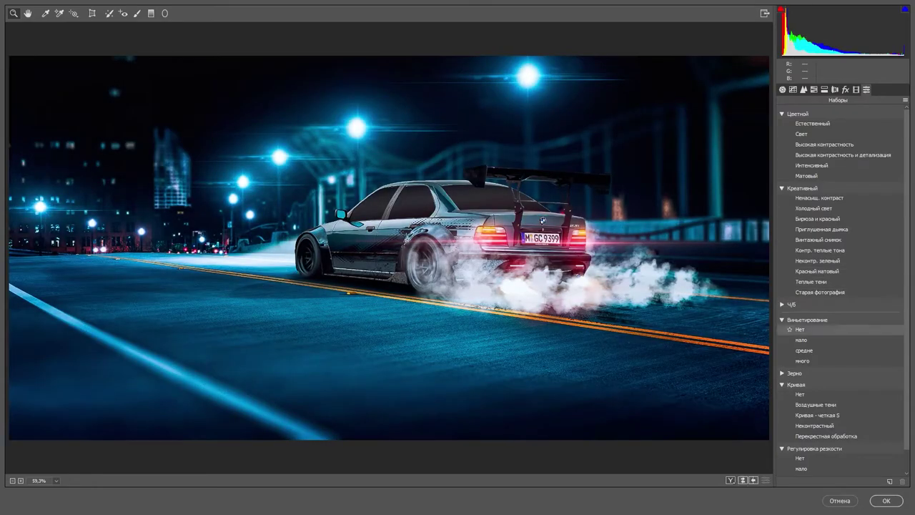
click(803, 361)
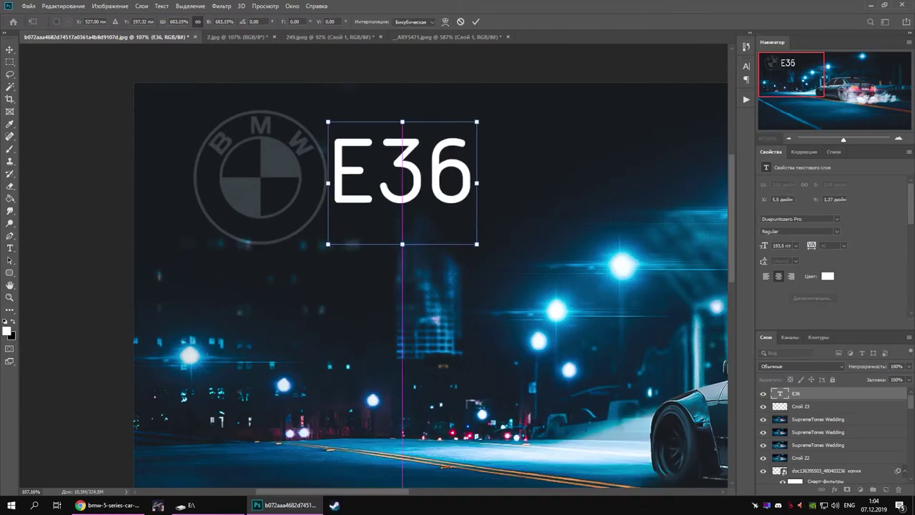
- Set the E36 title to the Ancherr brush font and enlarge it
click(106, 22)
key(Up)
key(Up)
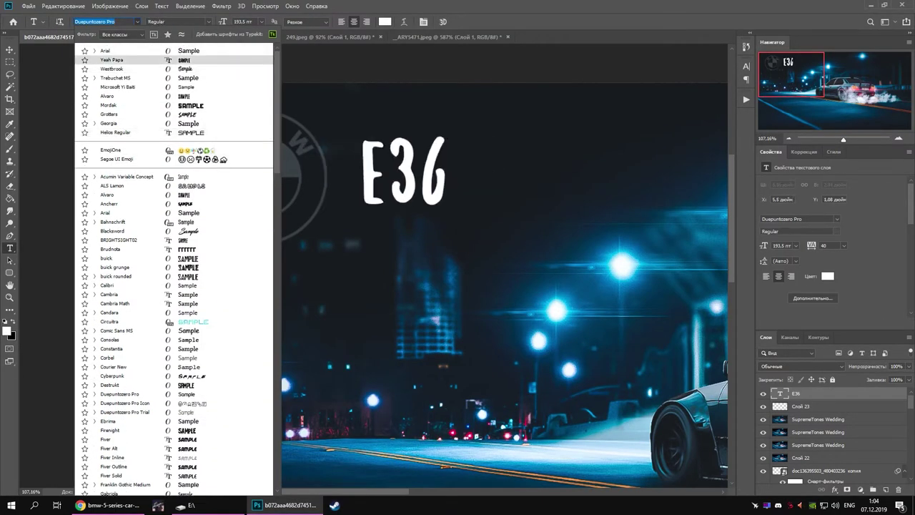
key(Up)
key(Up)
key(Up)
key(Down)
key(Down)
key(Down)
key(Down)
key(Down)
key(Down)
key(Up)
key(Up)
key(Up)
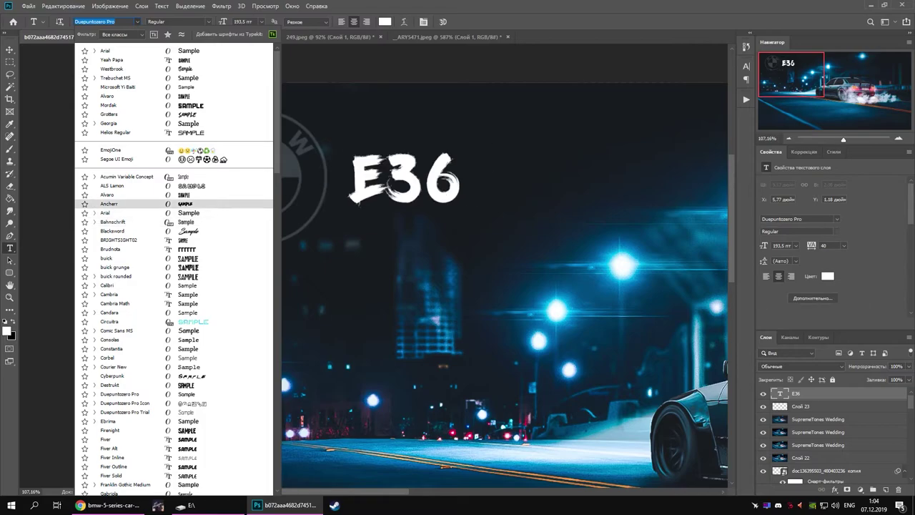
key(Return)
drag(486, 116, 510, 90)
key(Return)
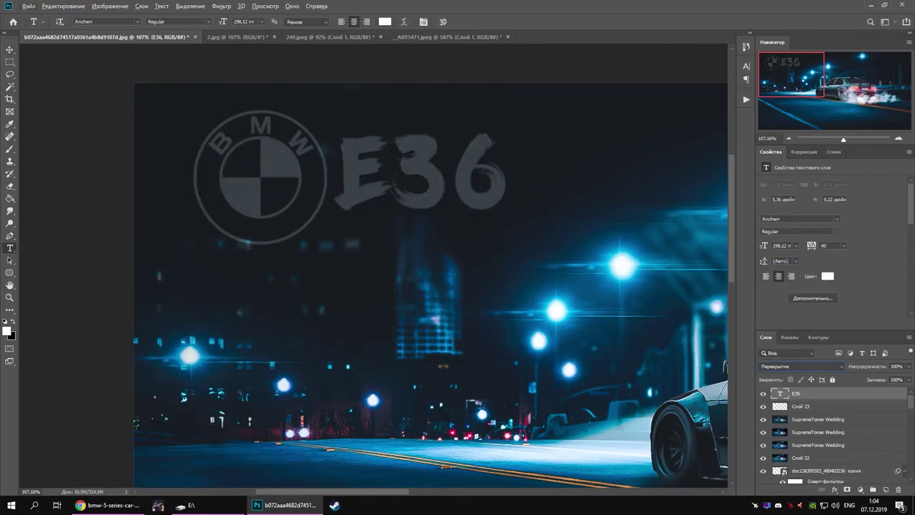
- Give the E36 title a new blend mode and 48% opacity
click(801, 366)
key(Escape)
text(48)
key(ctrl+0)
- Drag the signature image from Explorer onto the artwork
key(ctrl+t)
click(188, 505)
mouse_move(669, 225)
mouse_down()
mouse_move(372, 179)
mouse_move(368, 312)
mouse_move(558, 168)
mouse_up()
click(801, 366)
- Set the signature to Overlay and move and tilt it onto the road under the car
click(786, 422)
drag(193, 169, 329, 318)
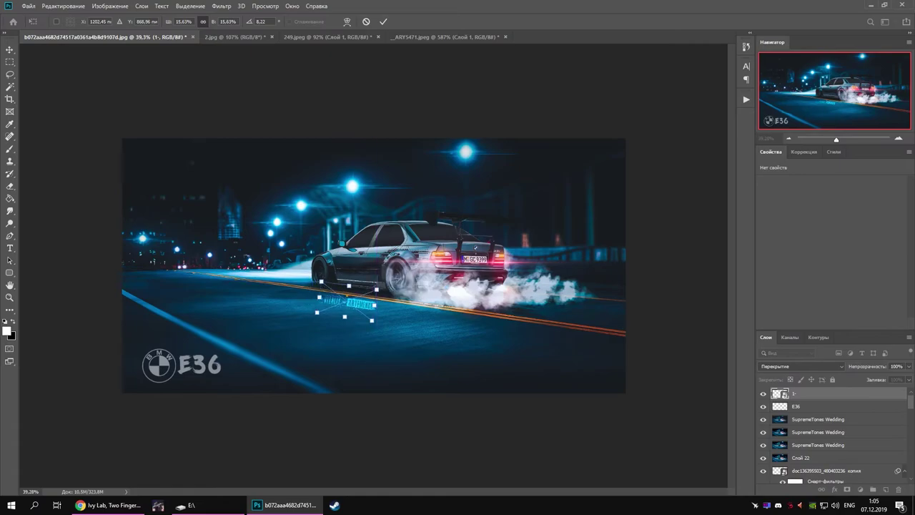
alt+scroll(348, 302, up, 3)
alt+scroll(348, 302, up, 2)
scroll(336, 276, down, 1)
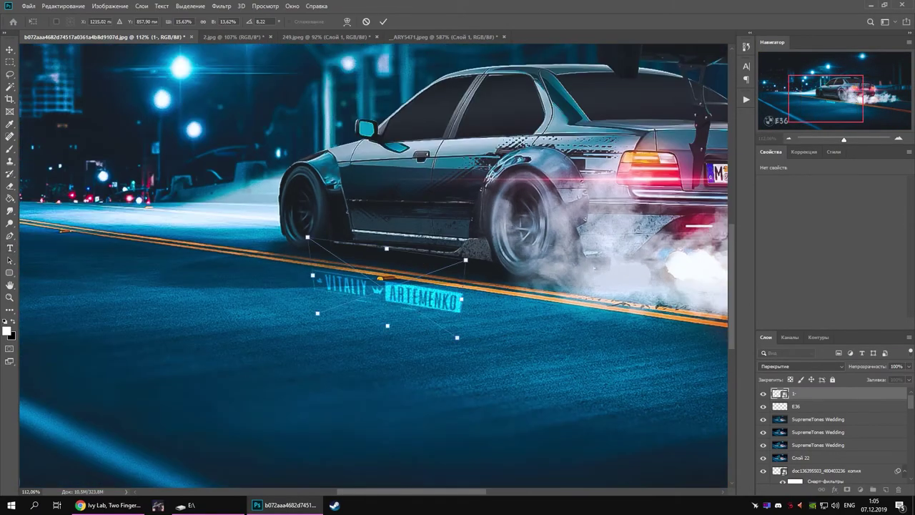